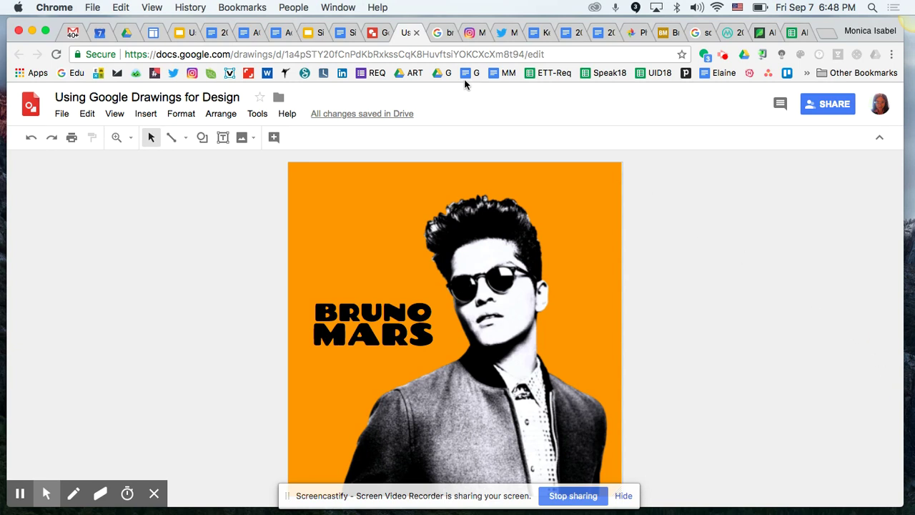
- Glance at the blank Instagram-post drawing, then open the zebra post on the Instagram profile
{"action": "left_click", "coordinate": [379, 35]}
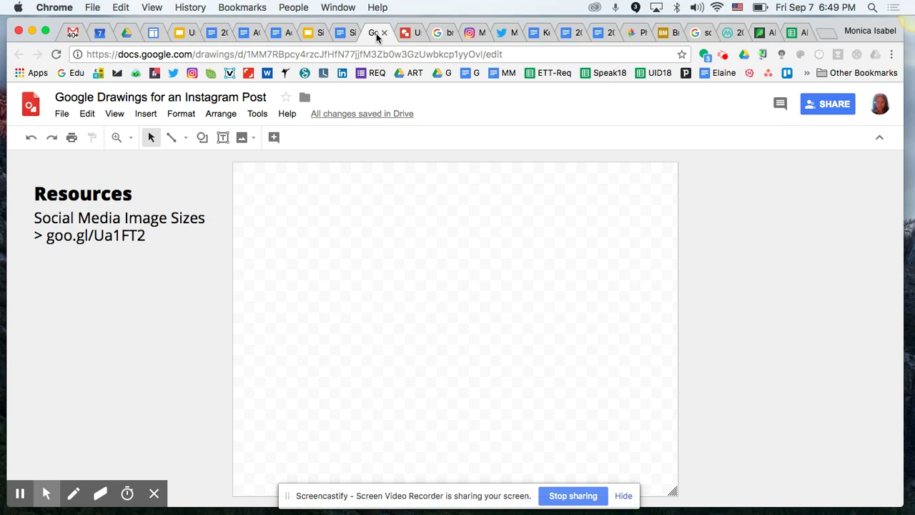
{"action": "left_click", "coordinate": [467, 32]}
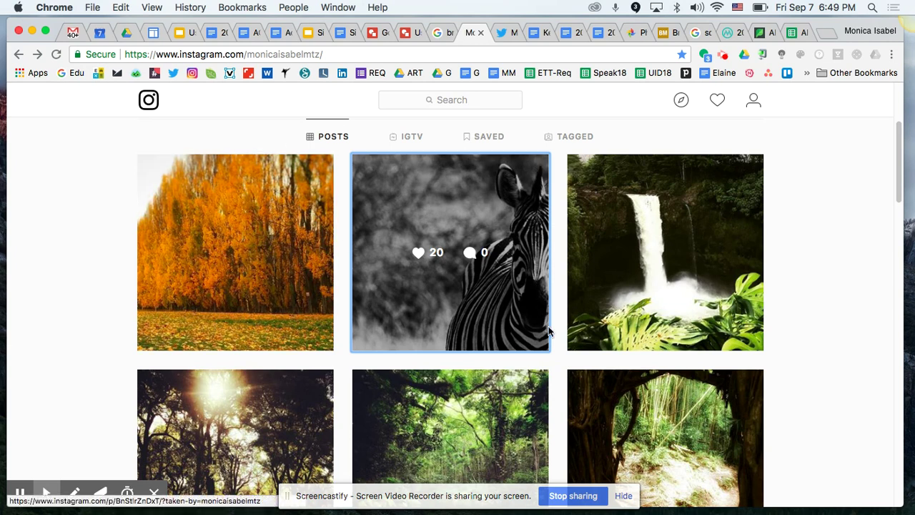
{"action": "left_click", "coordinate": [530, 239]}
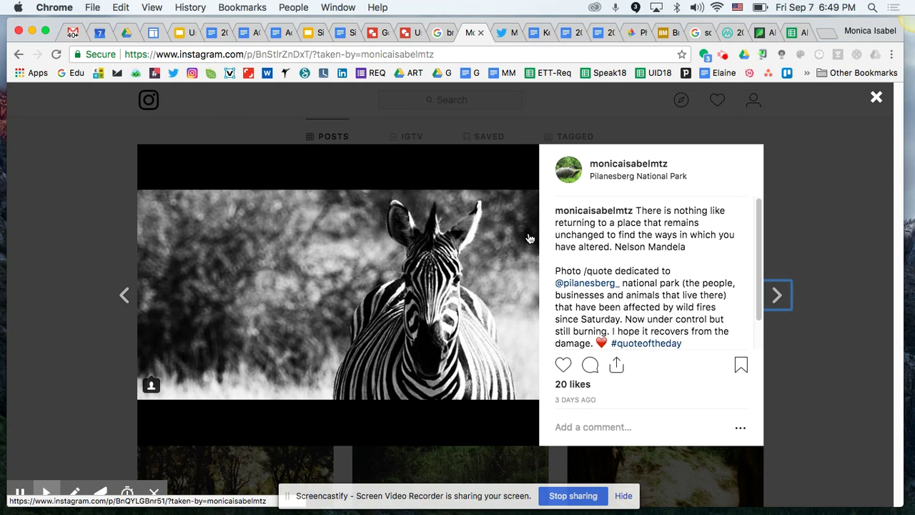
{"action": "left_click", "coordinate": [879, 103]}
{"action": "scroll", "coordinate": [337, 256], "scroll_direction": "up", "scroll_amount": 2}
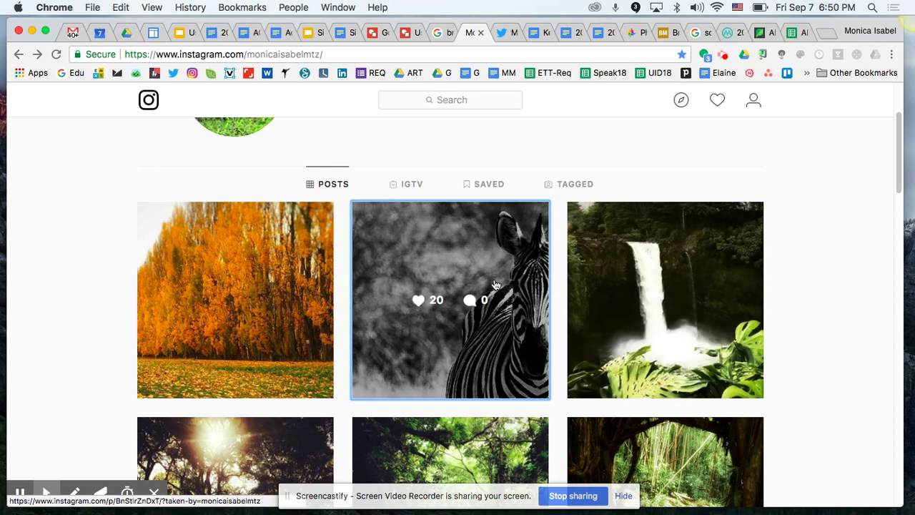
{"action": "left_click", "coordinate": [496, 284]}
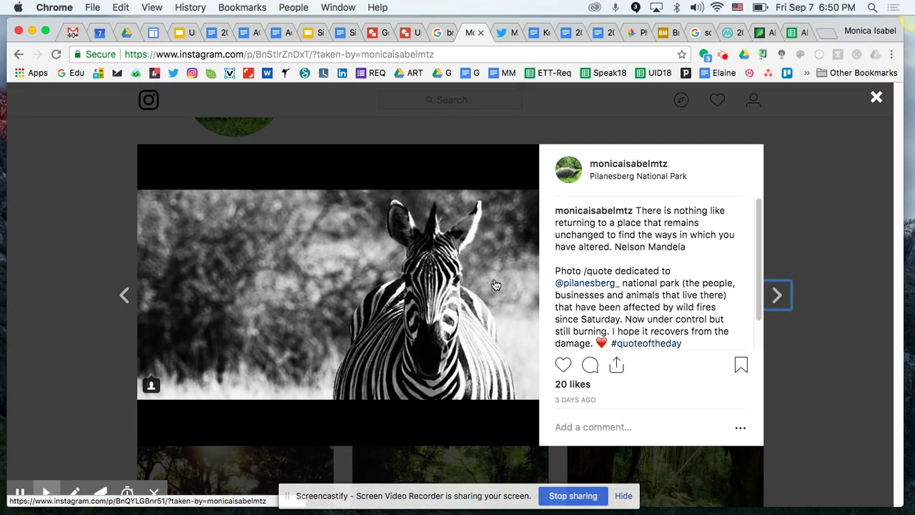
{"action": "left_click", "coordinate": [876, 98]}
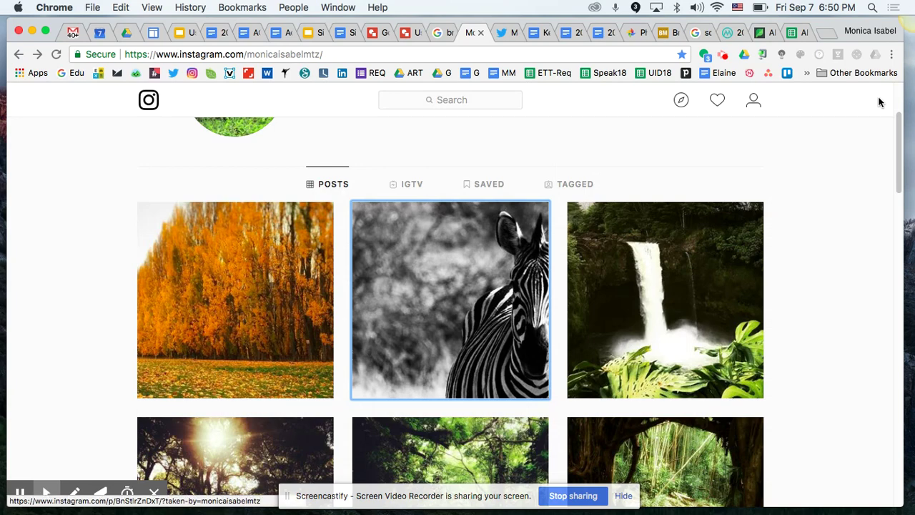
{"action": "scroll", "coordinate": [837, 234], "scroll_direction": "down", "scroll_amount": 5}
{"action": "scroll", "coordinate": [837, 235], "scroll_direction": "down", "scroll_amount": 3}
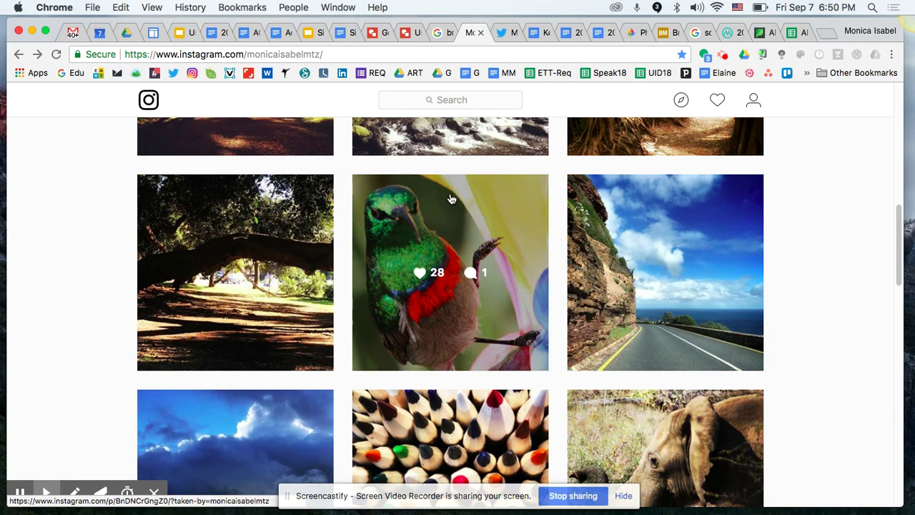
{"action": "left_click", "coordinate": [526, 218]}
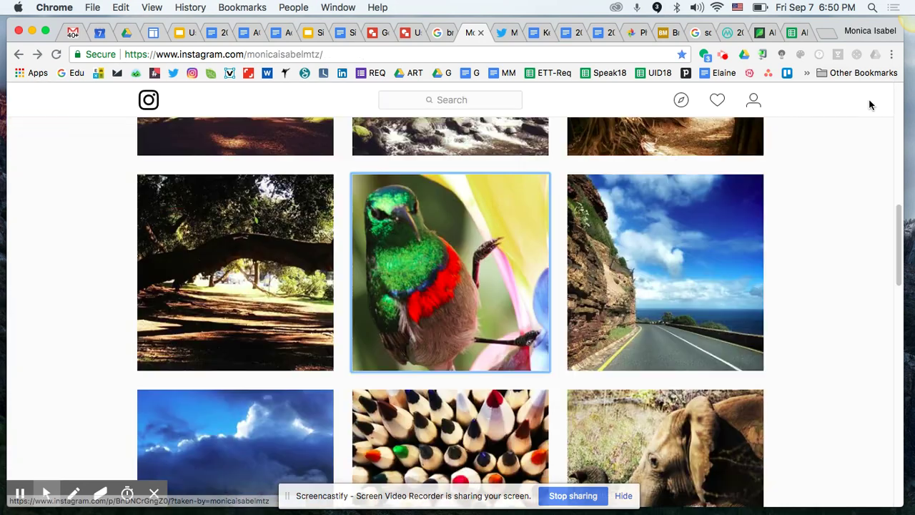
{"action": "left_click", "coordinate": [866, 98]}
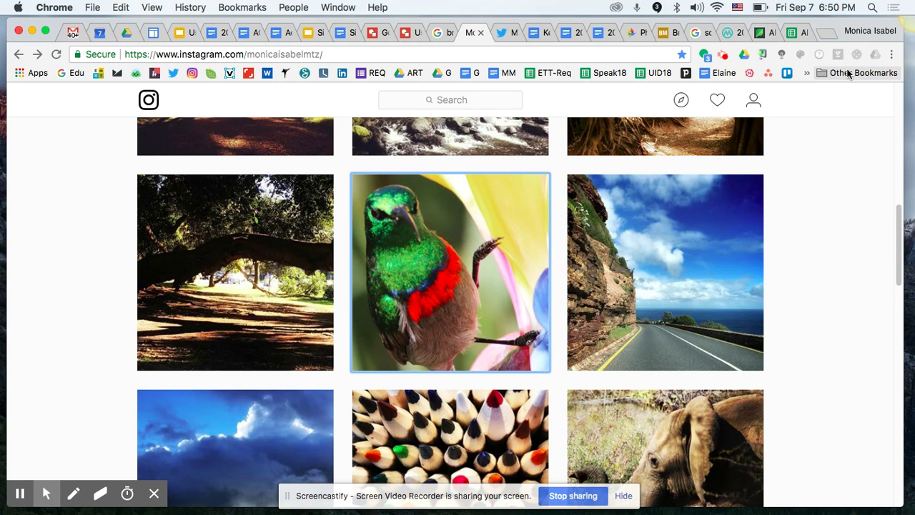
{"action": "left_click", "coordinate": [793, 37]}
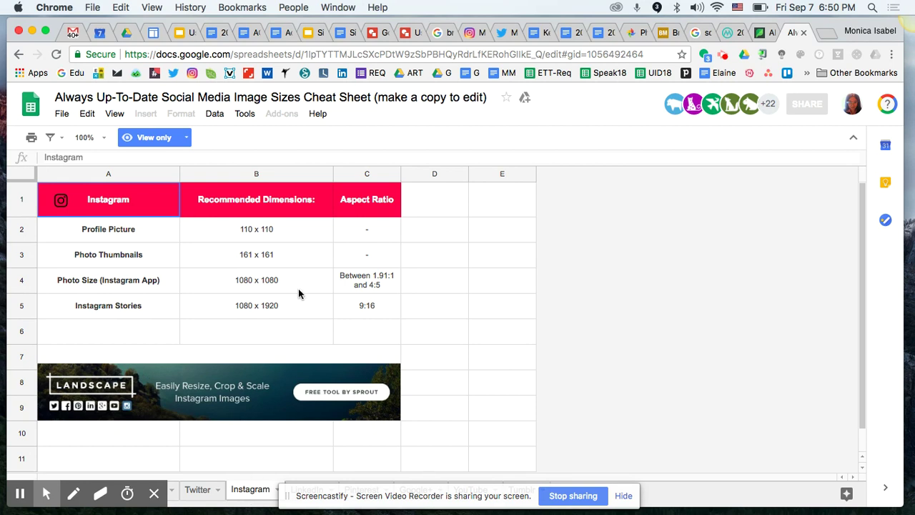
- Return to the blank 'Google Drawings for an Instagram Post' drawing
{"action": "left_click", "coordinate": [374, 34]}
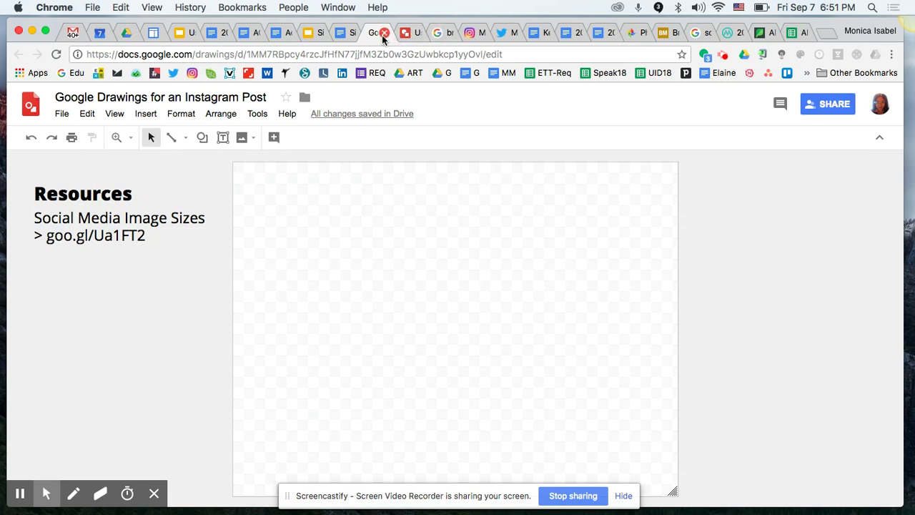
- Set Page setup to Custom, 1080 × 1080 pixels, replacing the 960 × 720 default
{"action": "left_click", "coordinate": [59, 116]}
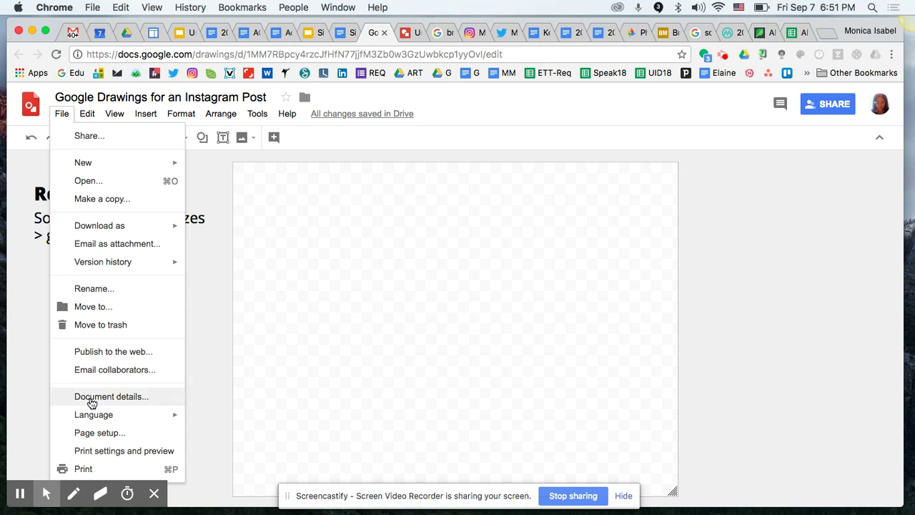
{"action": "left_click", "coordinate": [96, 434]}
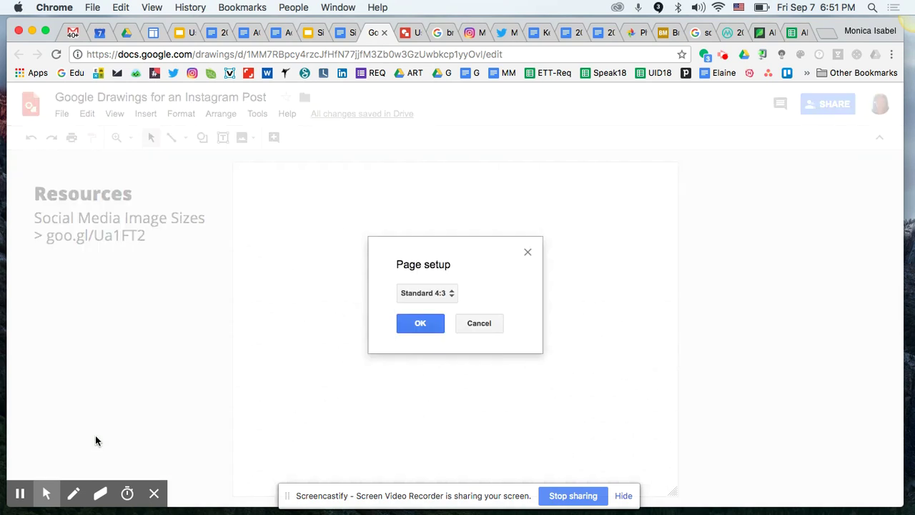
{"action": "left_click", "coordinate": [450, 297]}
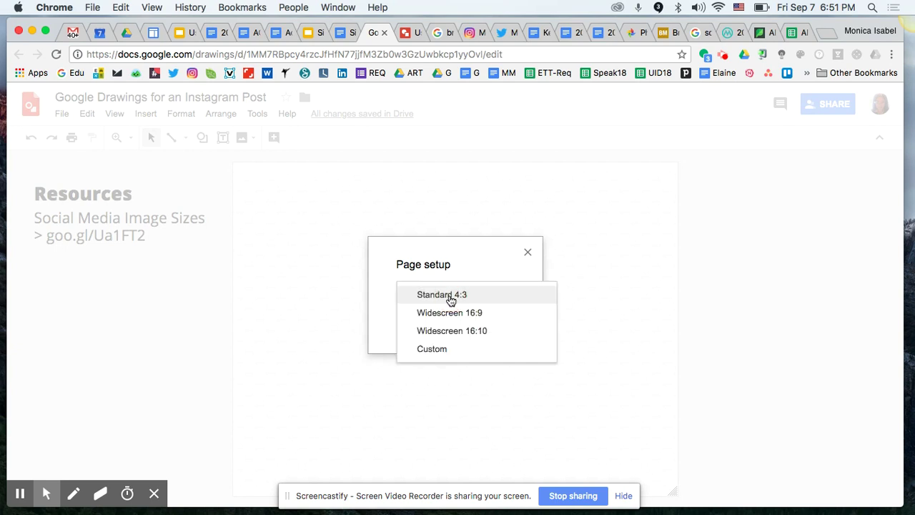
{"action": "left_click", "coordinate": [456, 350]}
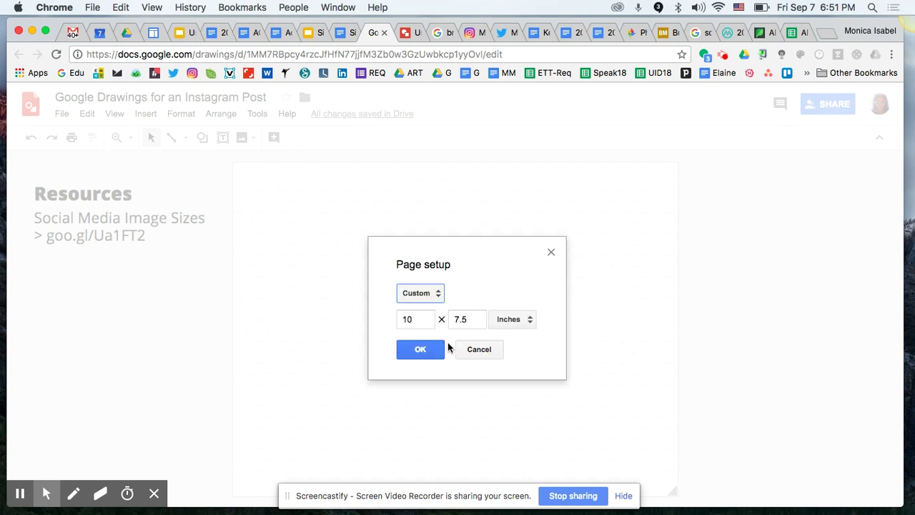
{"action": "left_click", "coordinate": [530, 323]}
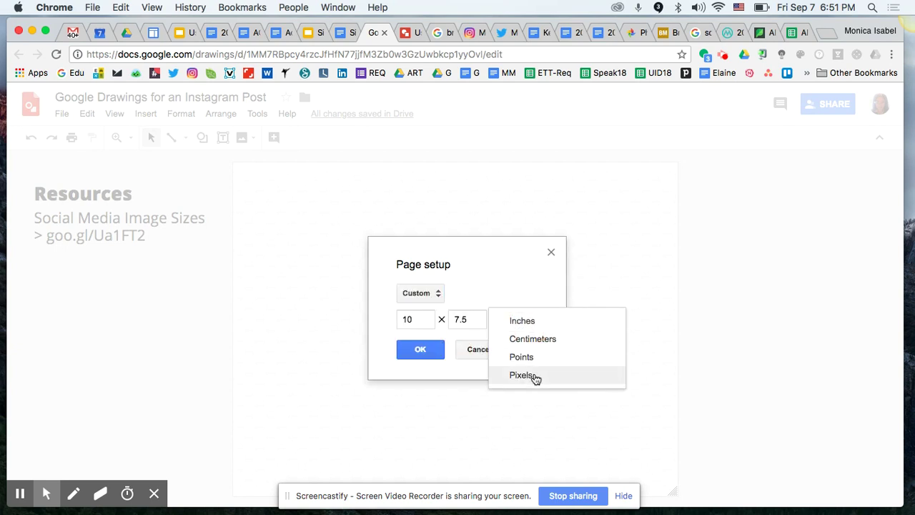
{"action": "left_click", "coordinate": [535, 375]}
{"action": "double_click", "coordinate": [425, 319]}
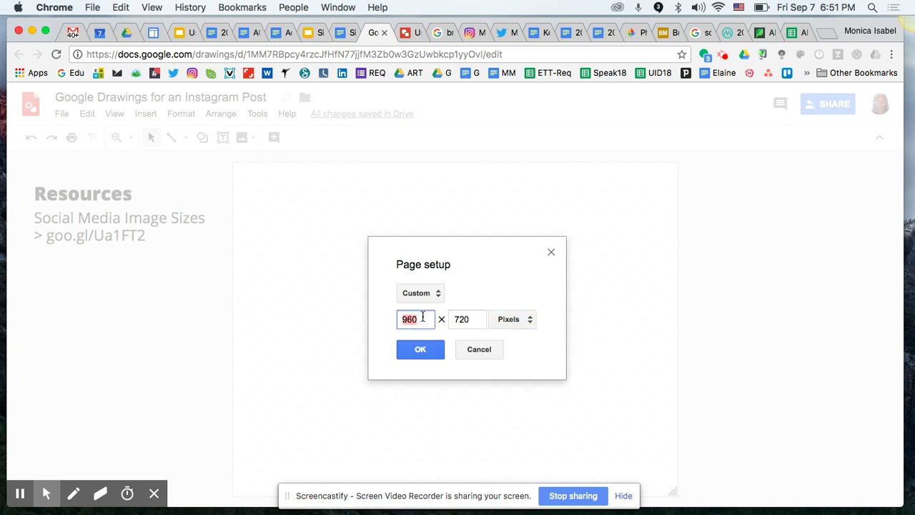
{"action": "type", "text": "1080"}
{"action": "left_click", "coordinate": [465, 319]}
{"action": "double_click", "coordinate": [465, 319]}
{"action": "type", "text": "108"}
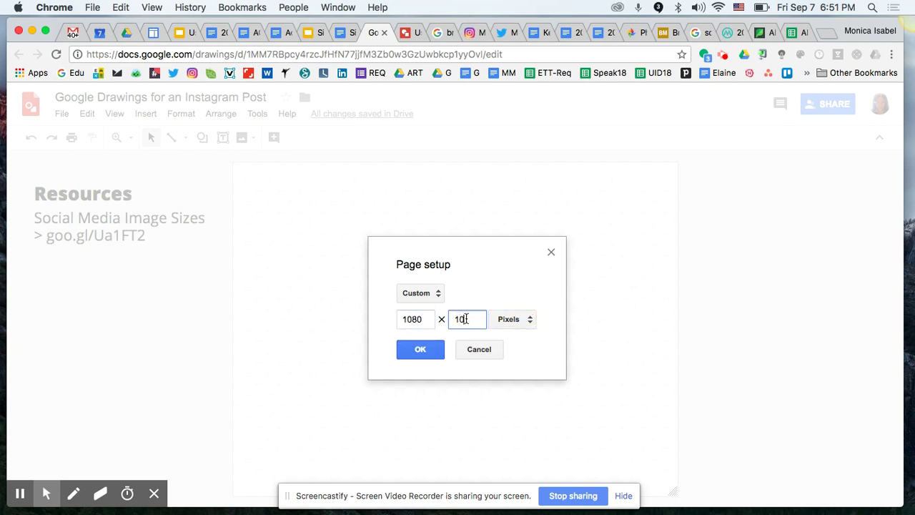
{"action": "type", "text": "0"}
{"action": "left_click", "coordinate": [419, 350]}
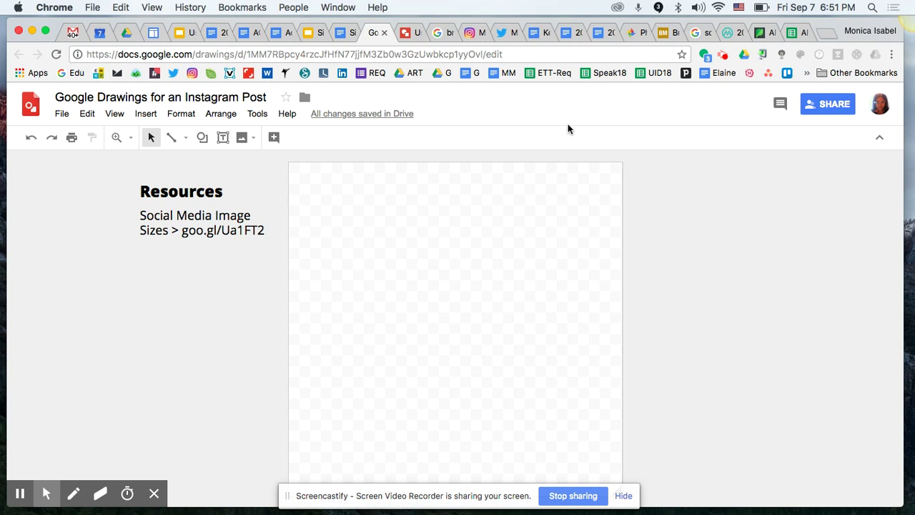
- Search 'bruno mars' in a new tab, show Images, and reveal the Tools filters
{"action": "left_click", "coordinate": [439, 33]}
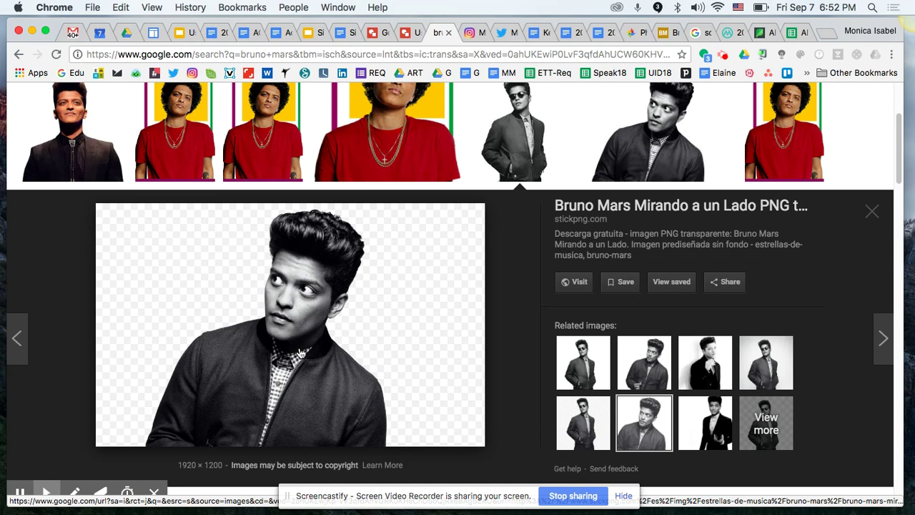
{"action": "left_click", "coordinate": [827, 33]}
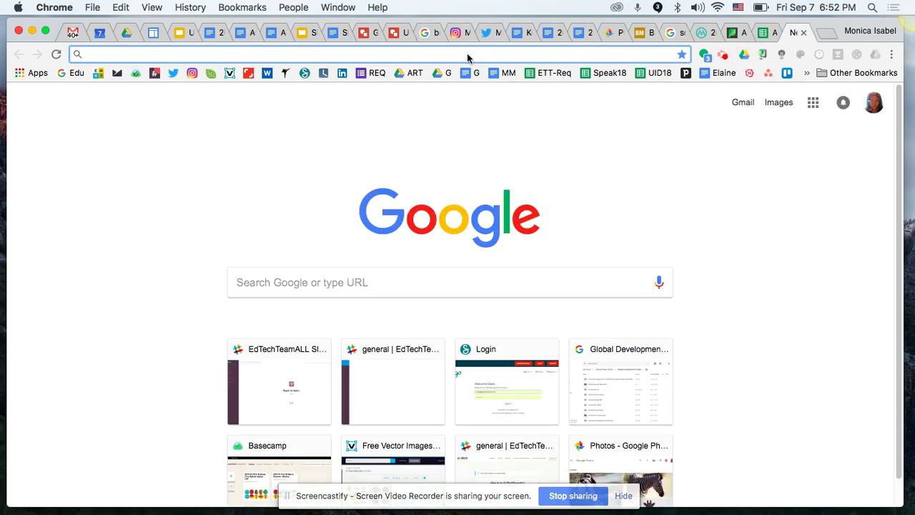
{"action": "type", "text": "brun"}
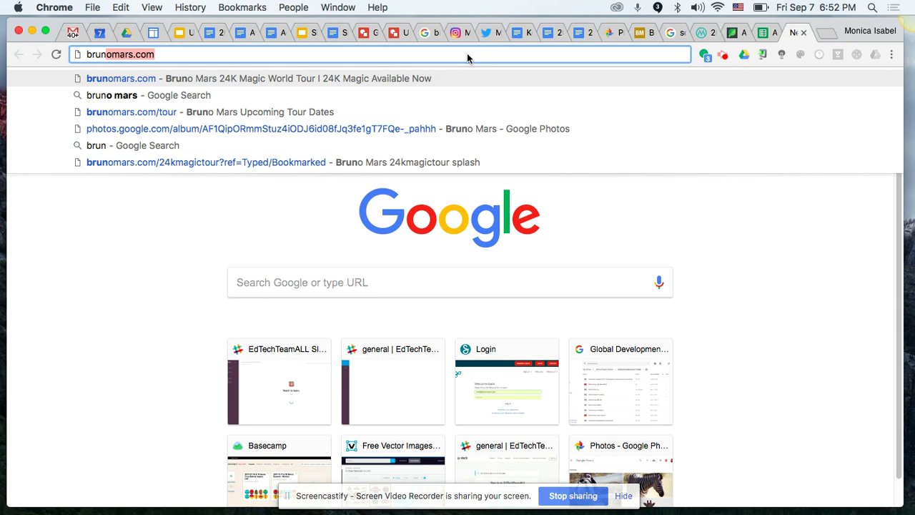
{"action": "type", "text": "o mars"}
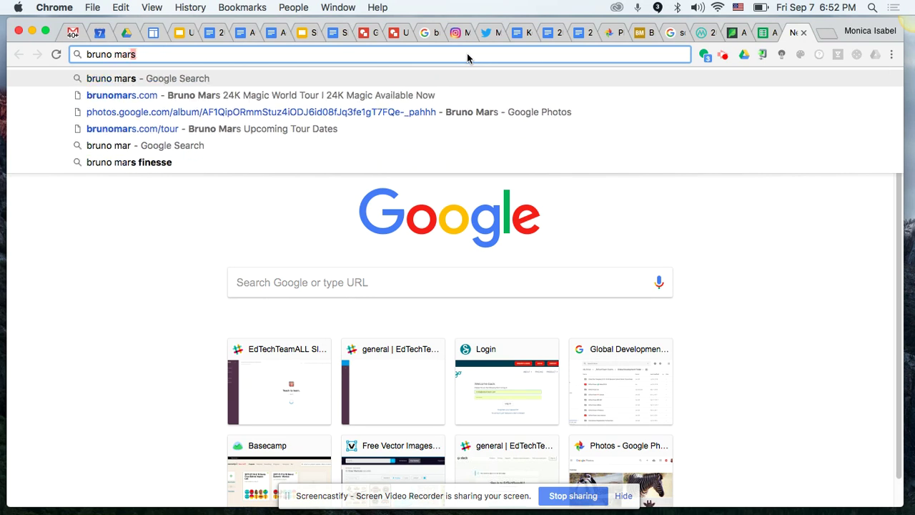
{"action": "key", "text": "Return"}
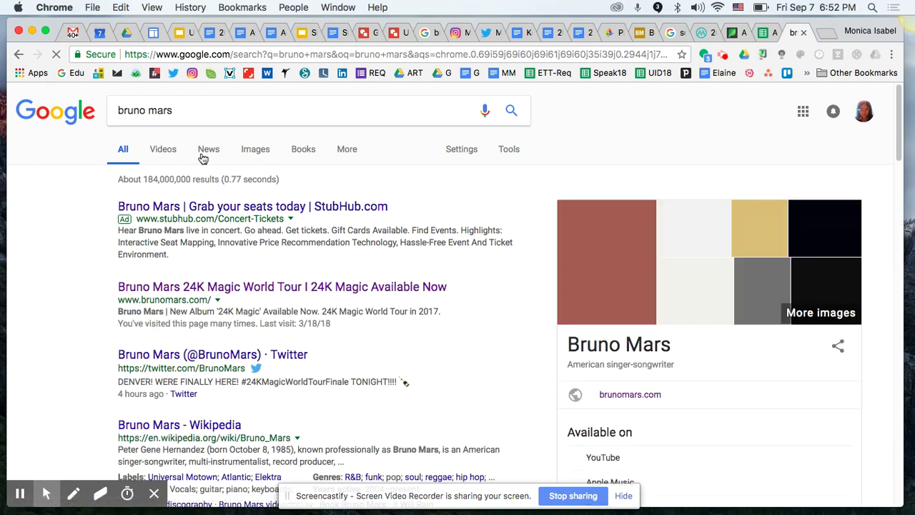
{"action": "left_click", "coordinate": [256, 149]}
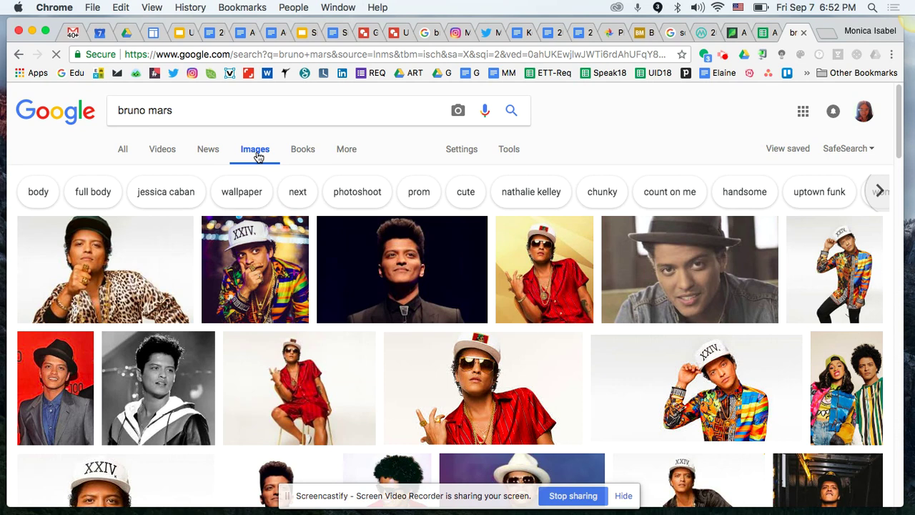
{"action": "left_click", "coordinate": [509, 150]}
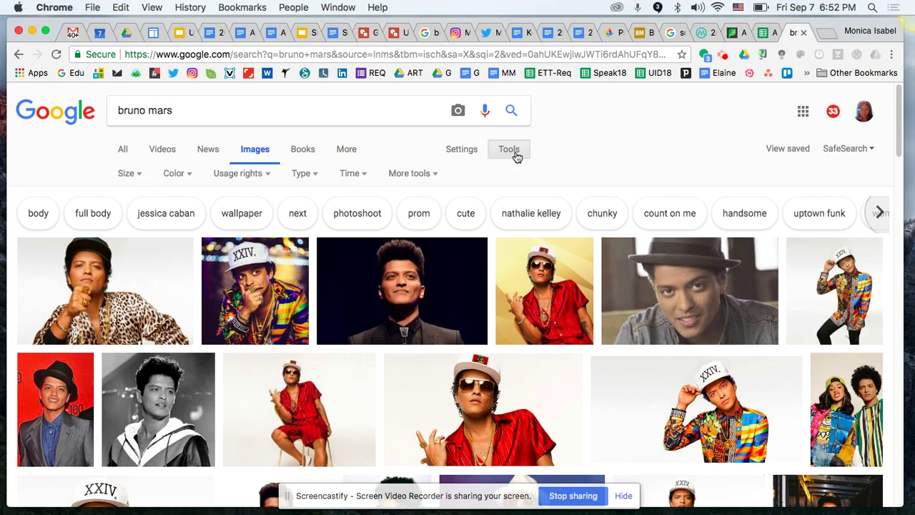
- Filter the bruno mars image results to Color: Transparent
{"action": "left_click", "coordinate": [191, 177]}
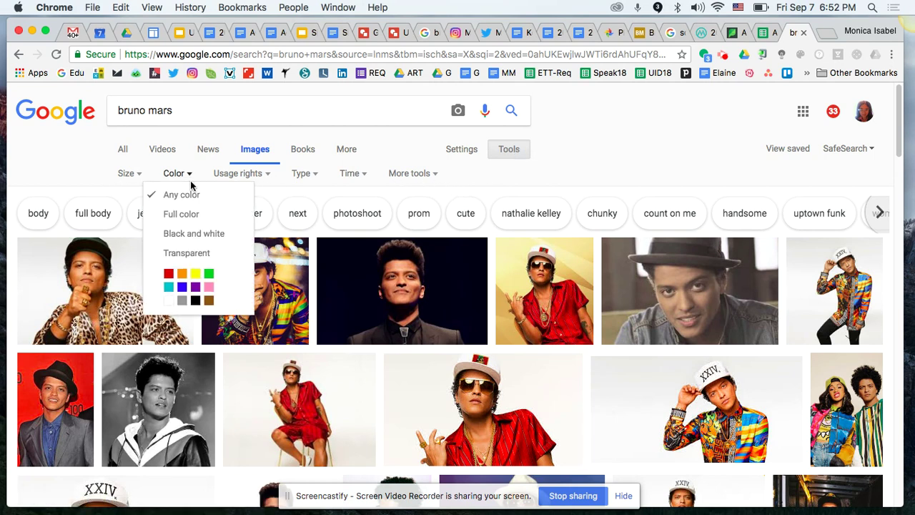
{"action": "left_click", "coordinate": [225, 257]}
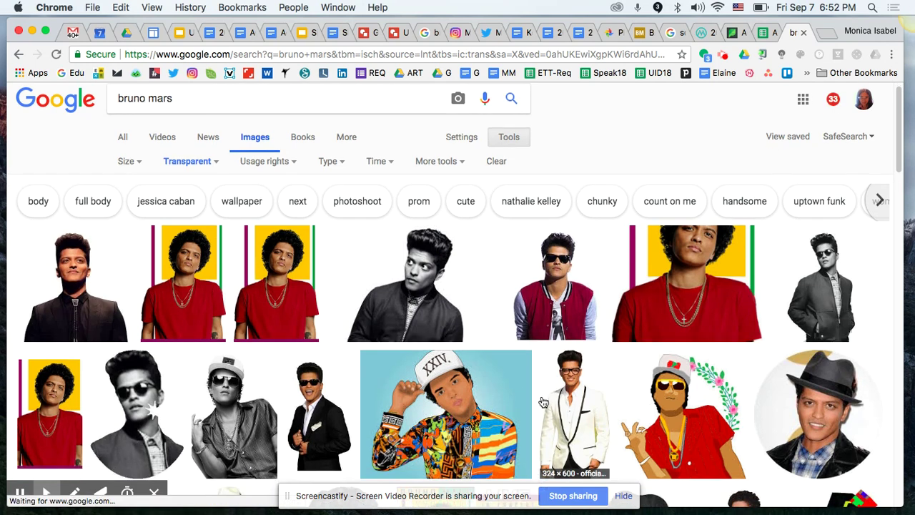
{"action": "scroll", "coordinate": [544, 403], "scroll_direction": "down", "scroll_amount": 2}
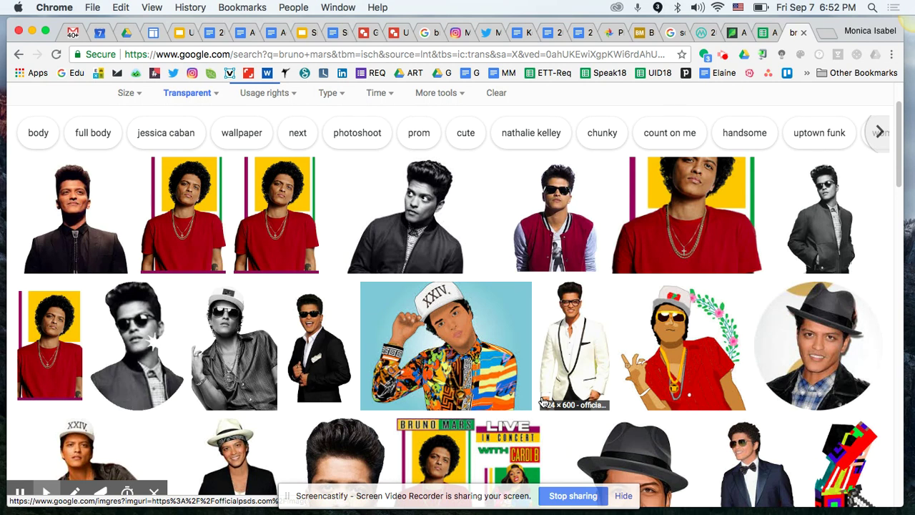
- Preview transparent results and drag the side-looking Bruno Mars cutout into the drawing
{"action": "left_click", "coordinate": [832, 219]}
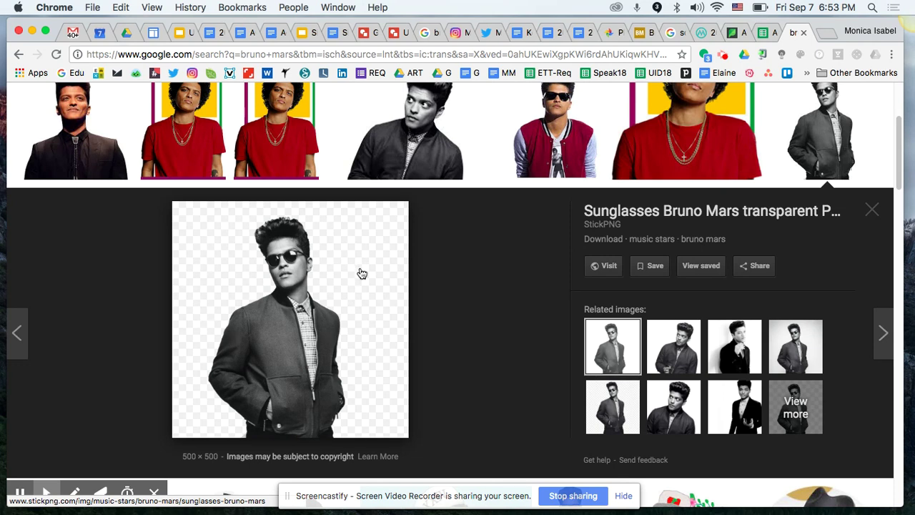
{"action": "left_click", "coordinate": [674, 346]}
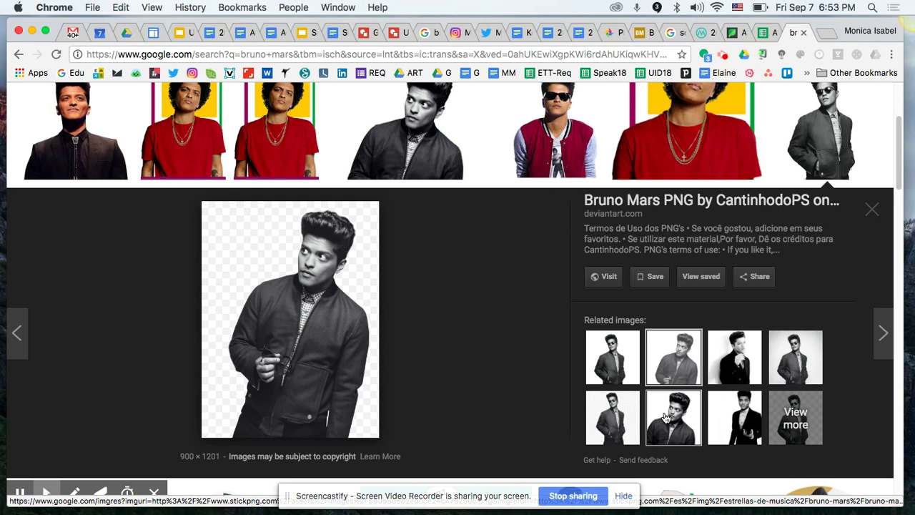
{"action": "left_click", "coordinate": [658, 419]}
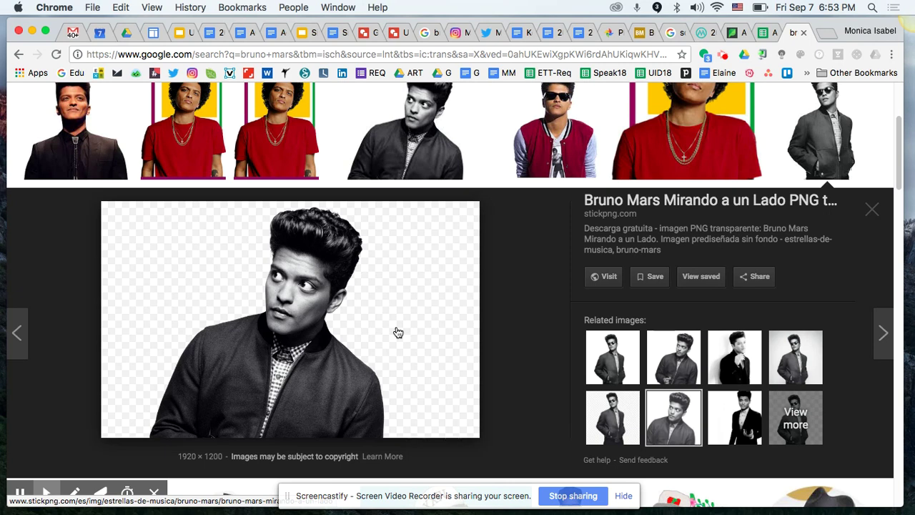
{"action": "left_click", "coordinate": [309, 284]}
{"action": "left_click_drag", "start_coordinate": [309, 284], "coordinate": [400, 253]}
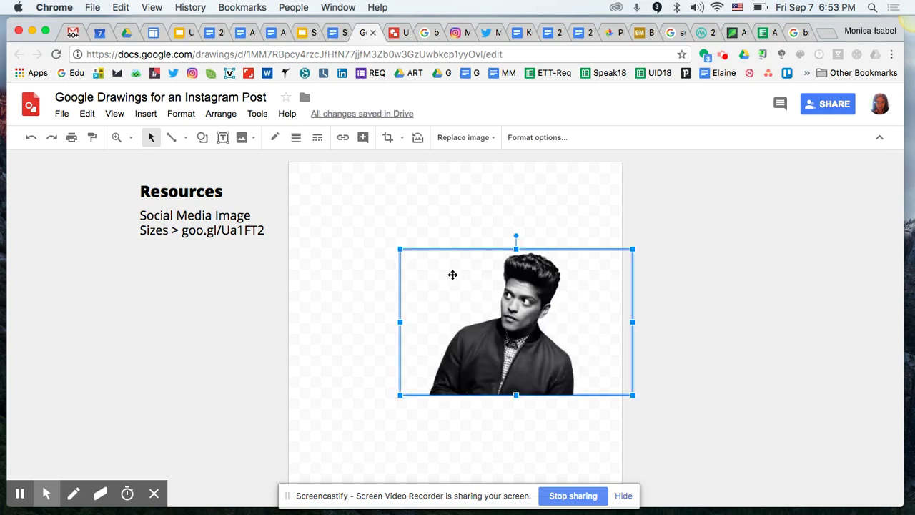
- Move the Bruno Mars cutout down and enlarge it to fill the lower canvas past the right edge
{"action": "left_click_drag", "start_coordinate": [530, 312], "coordinate": [444, 379]}
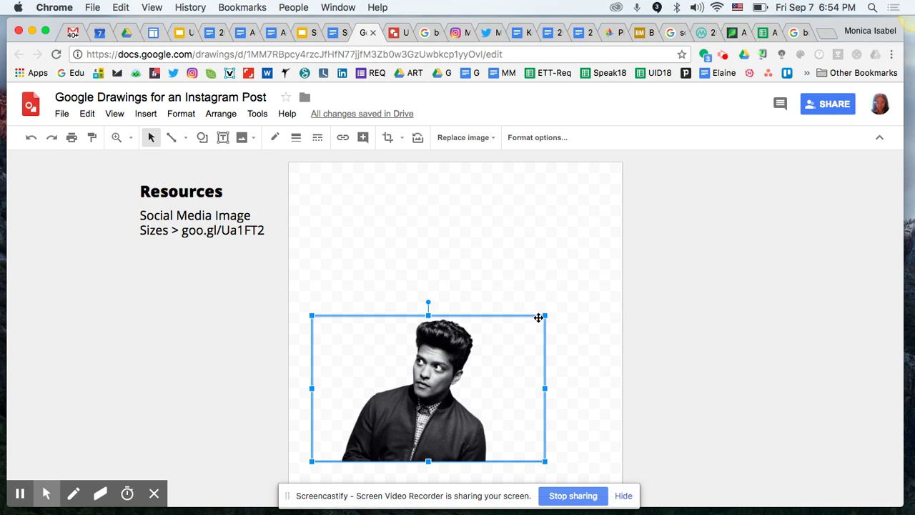
{"action": "left_click_drag", "start_coordinate": [545, 316], "coordinate": [620, 266]}
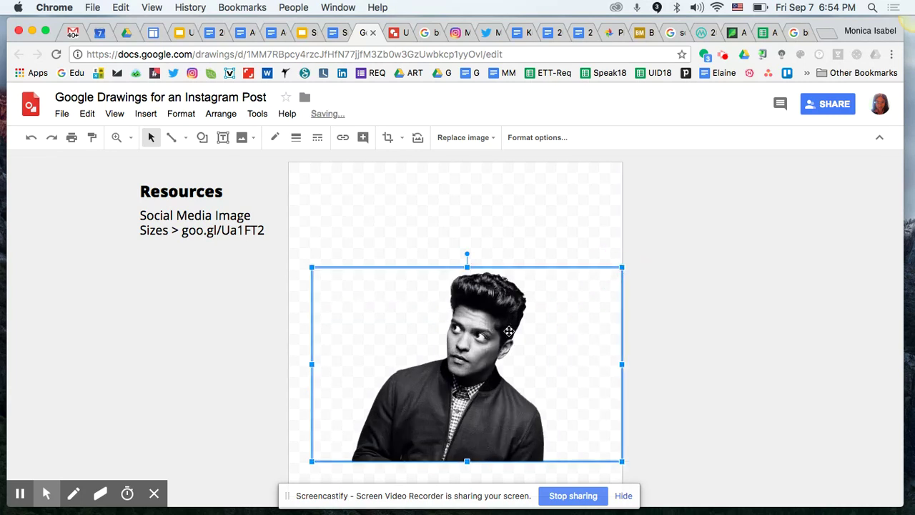
{"action": "left_click_drag", "start_coordinate": [482, 343], "coordinate": [474, 388]}
{"action": "left_click_drag", "start_coordinate": [303, 312], "coordinate": [291, 303]}
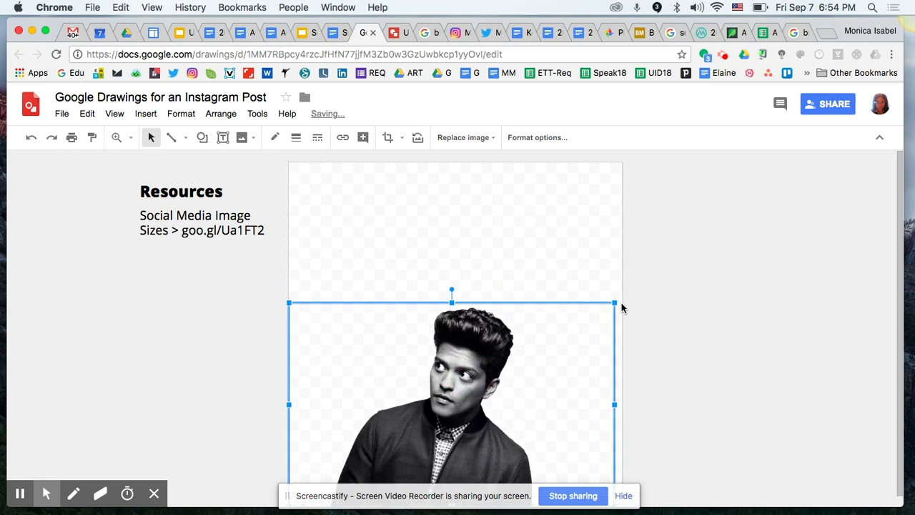
{"action": "left_click_drag", "start_coordinate": [615, 303], "coordinate": [727, 235]}
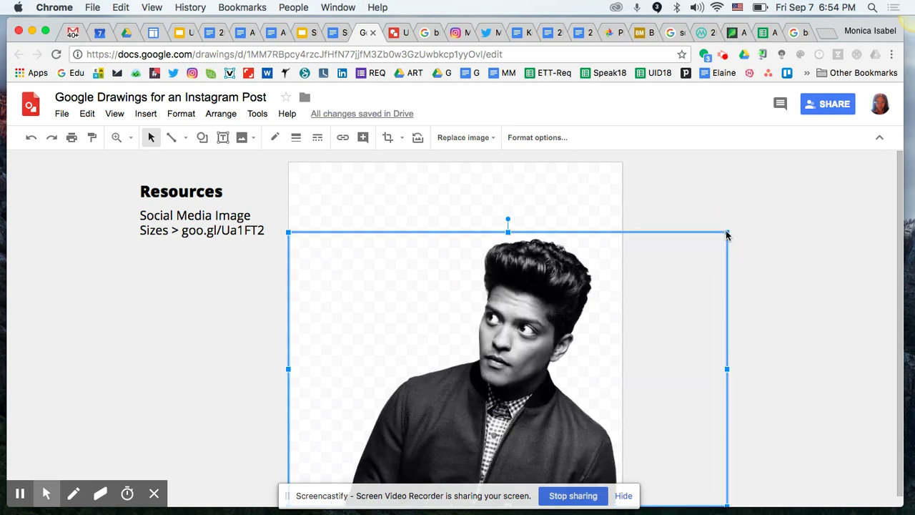
{"action": "left_click", "coordinate": [769, 268]}
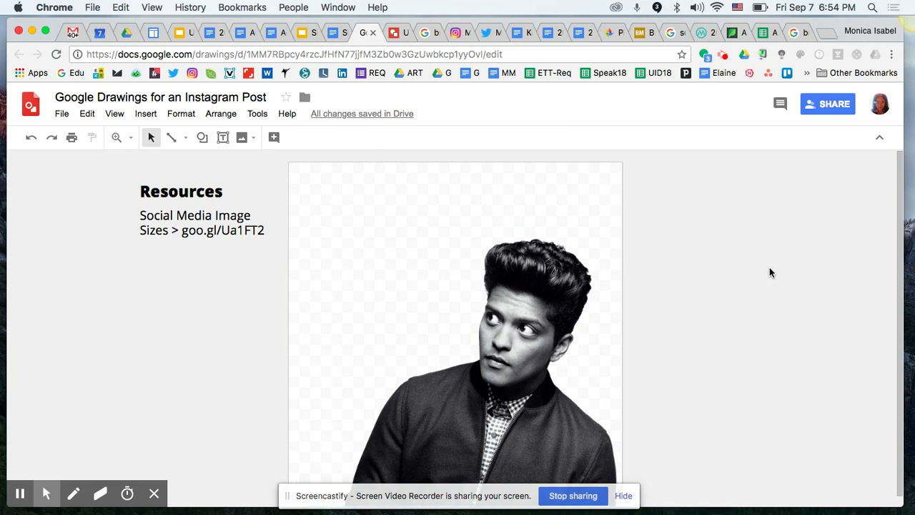
{"action": "left_click", "coordinate": [202, 138]}
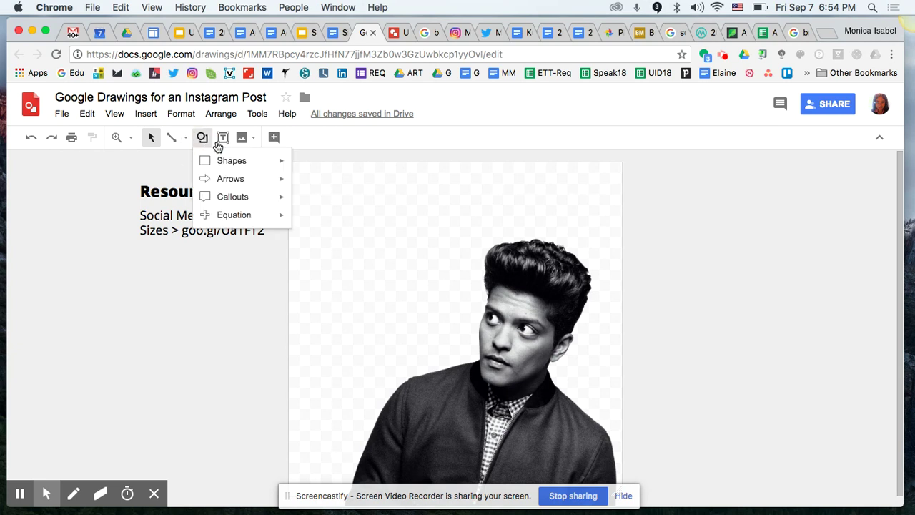
- Draw a rectangle covering the whole page
{"action": "mouse_move", "coordinate": [242, 162]}
{"action": "left_click", "coordinate": [303, 165]}
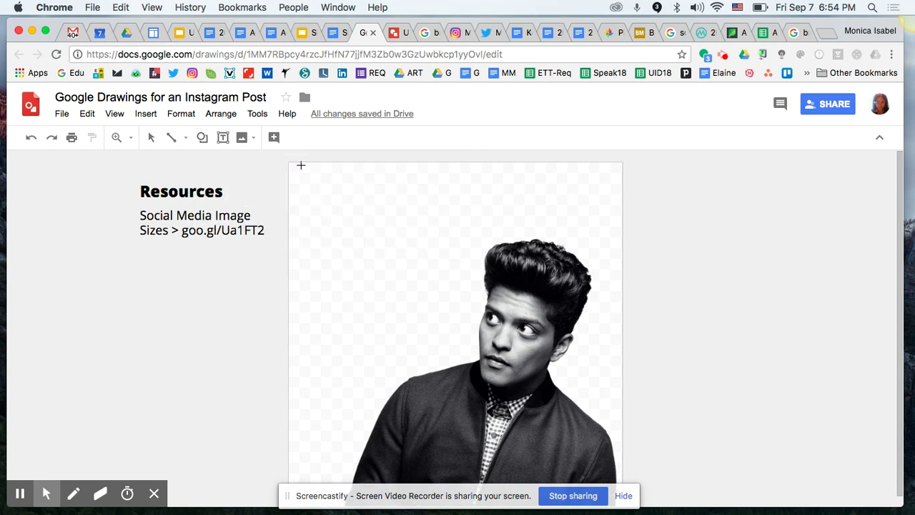
{"action": "left_click_drag", "start_coordinate": [288, 163], "coordinate": [620, 505]}
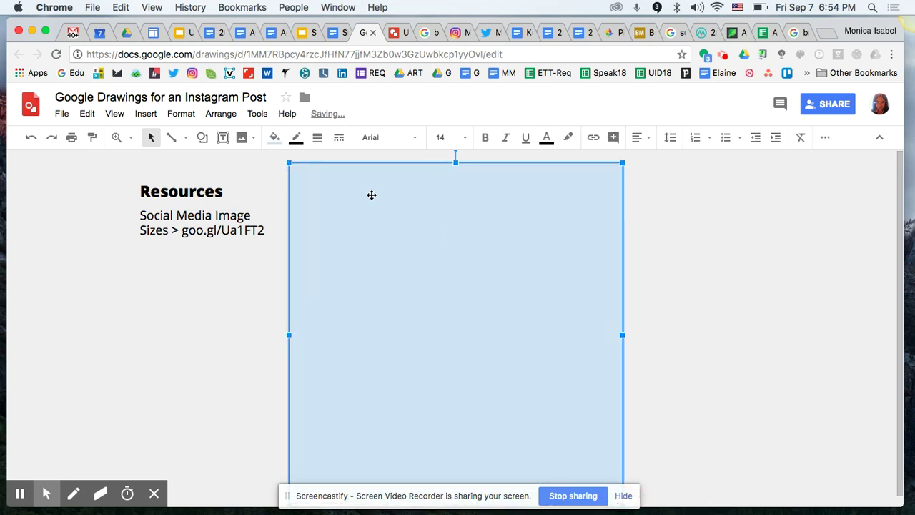
- Give the rectangle a yellow fill and a transparent border
{"action": "left_click", "coordinate": [274, 138]}
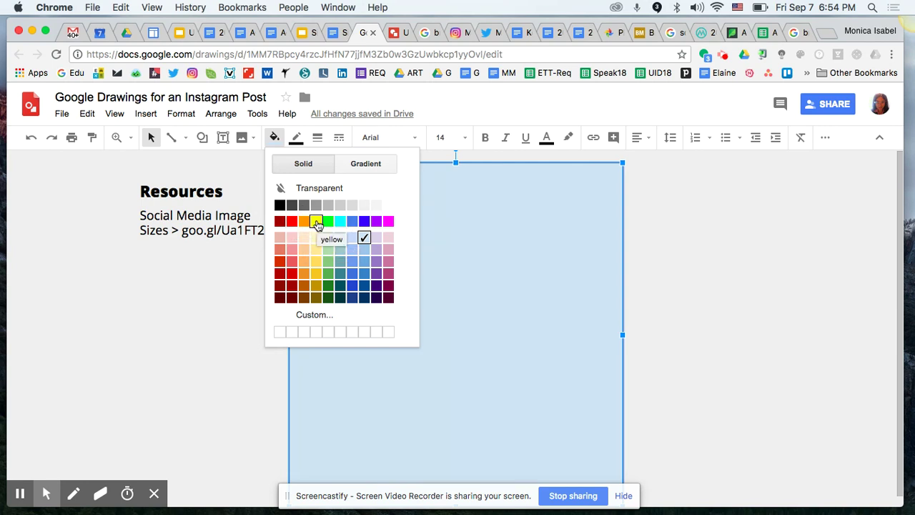
{"action": "left_click", "coordinate": [316, 273]}
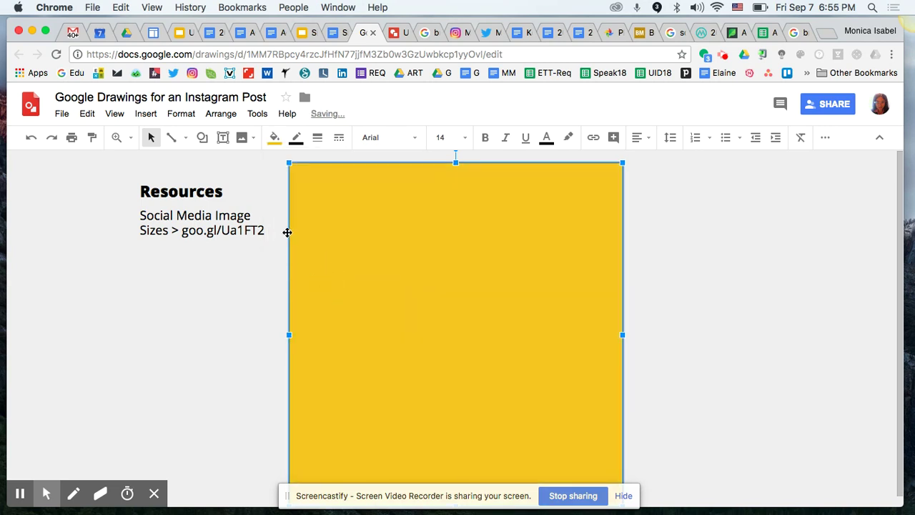
{"action": "left_click", "coordinate": [297, 138]}
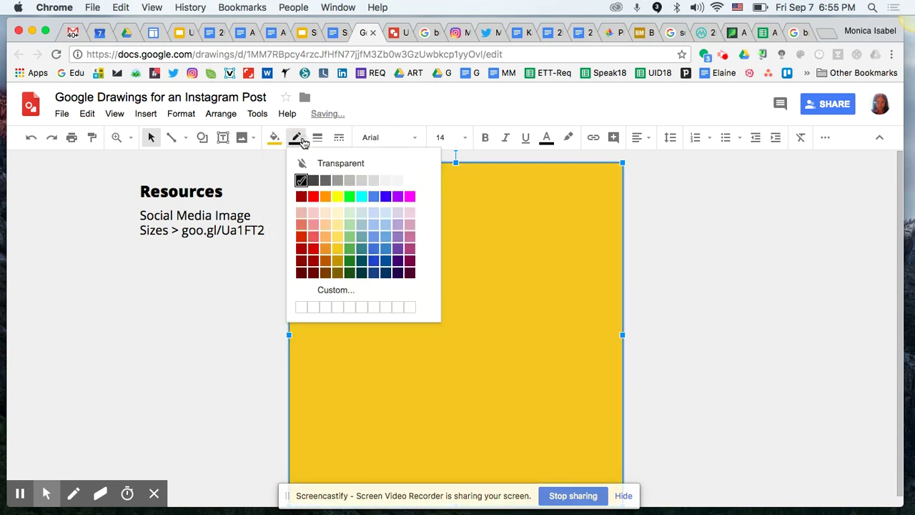
{"action": "left_click", "coordinate": [333, 168]}
{"action": "left_click", "coordinate": [261, 286]}
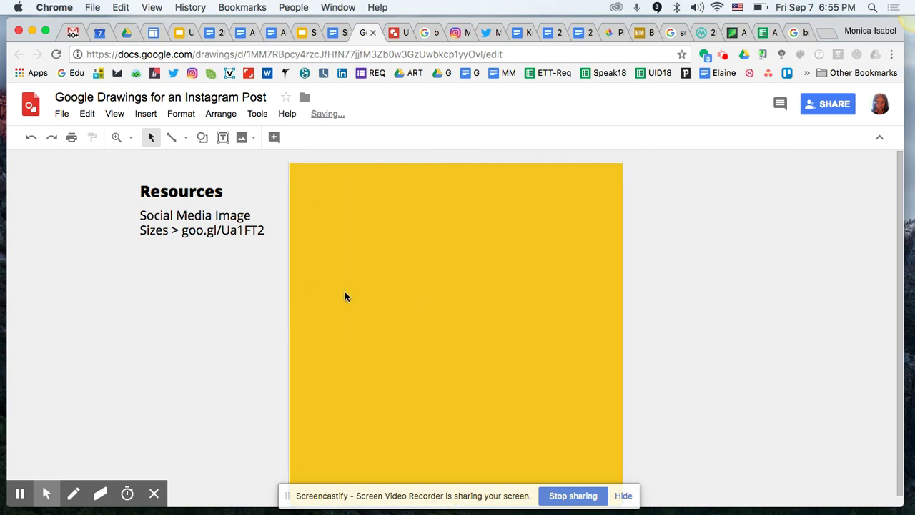
{"action": "left_click", "coordinate": [381, 246]}
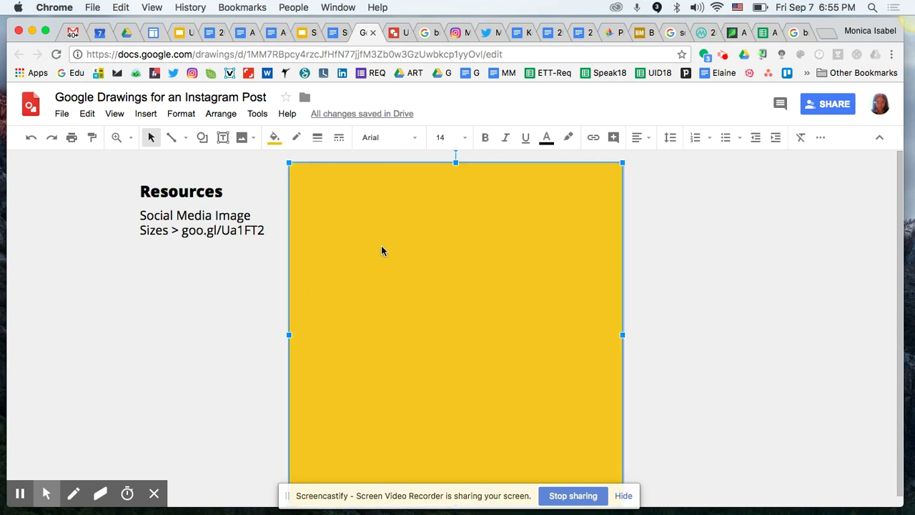
{"action": "left_click", "coordinate": [284, 268]}
{"action": "left_click", "coordinate": [117, 137]}
- Zoom in and stretch the rectangle's top-left corner to the page's top-left corner
{"action": "left_click", "coordinate": [286, 161]}
{"action": "left_click", "coordinate": [289, 160]}
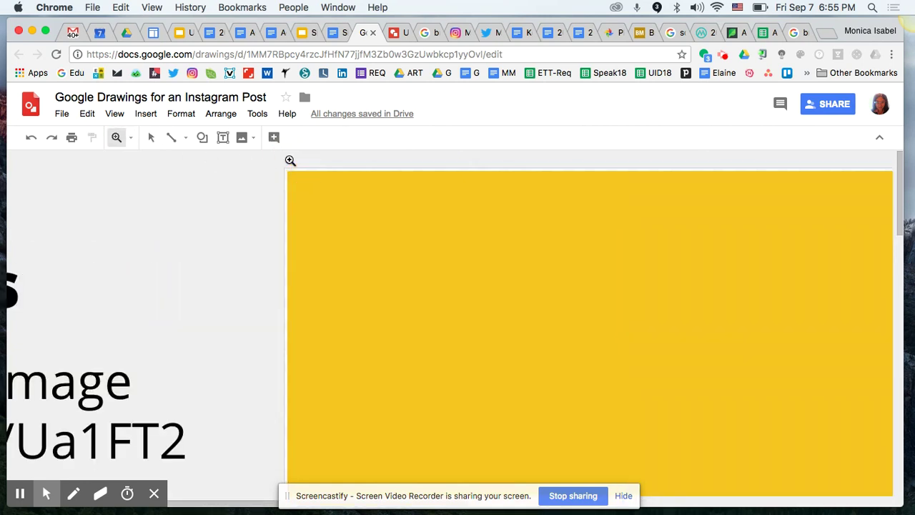
{"action": "left_click", "coordinate": [289, 160]}
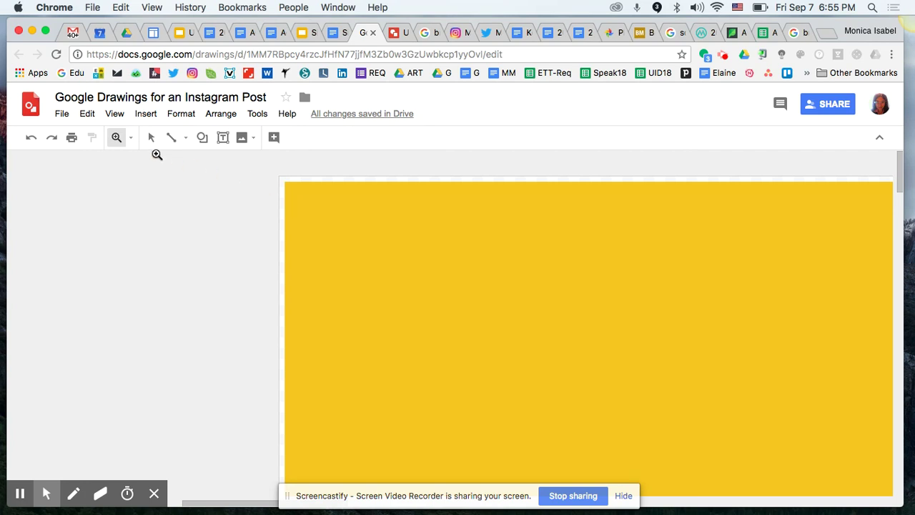
{"action": "left_click", "coordinate": [151, 144]}
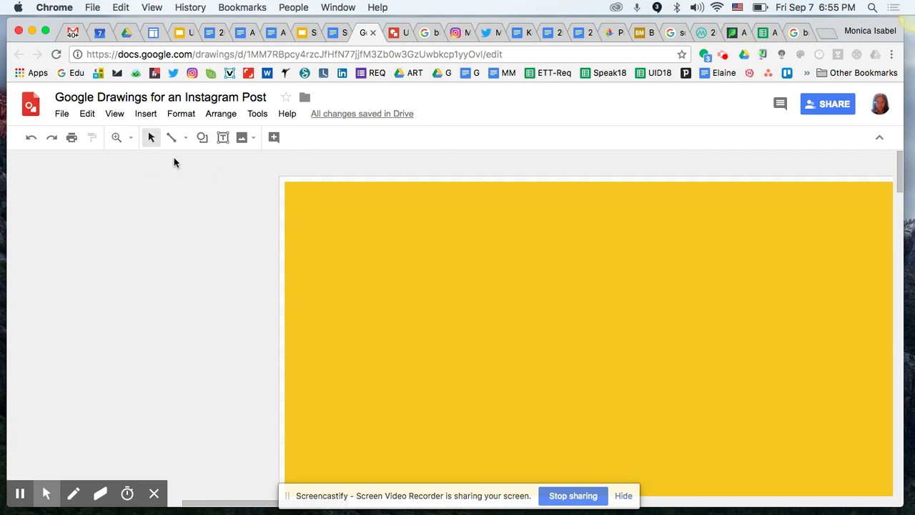
{"action": "left_click", "coordinate": [302, 209]}
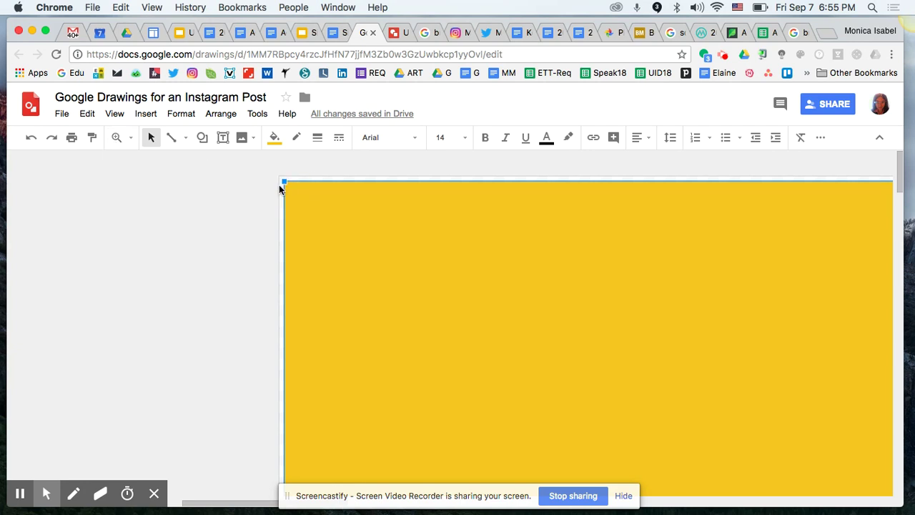
{"action": "left_click_drag", "start_coordinate": [284, 181], "coordinate": [279, 179]}
{"action": "left_click", "coordinate": [256, 217]}
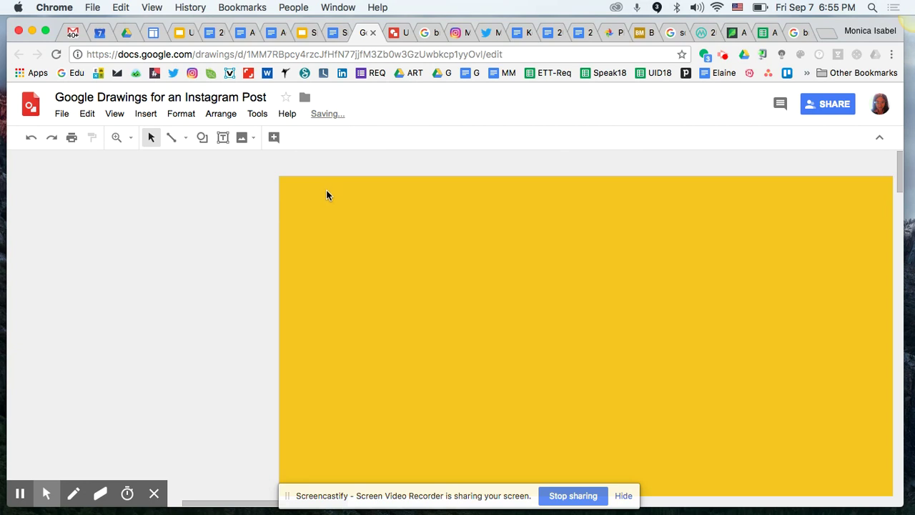
- Fit the rectangle's top-right corner to the page, then zoom to Fit
{"action": "scroll", "coordinate": [326, 196], "scroll_direction": "right", "scroll_amount": 5}
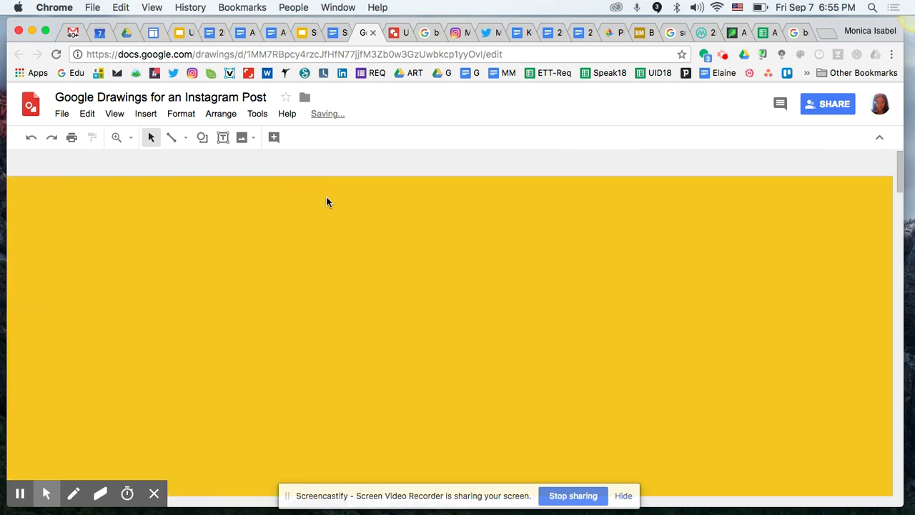
{"action": "scroll", "coordinate": [326, 202], "scroll_direction": "right", "scroll_amount": 3}
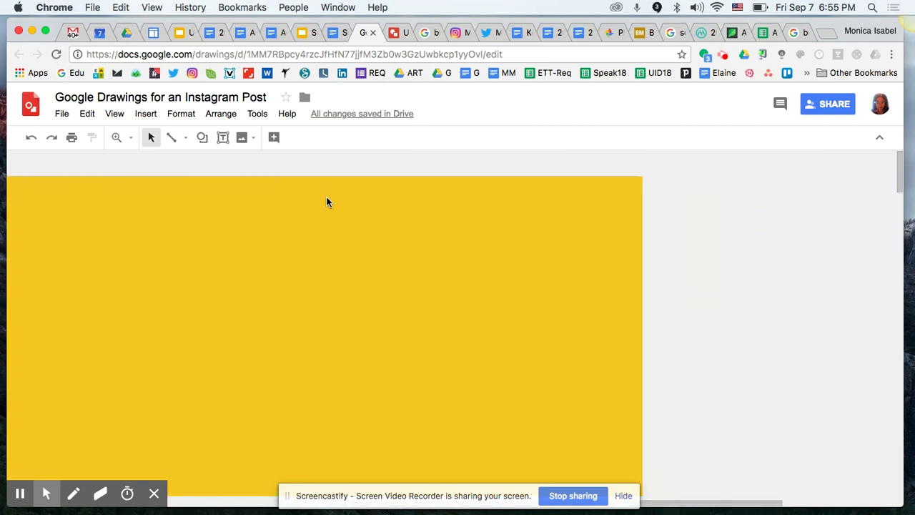
{"action": "left_click", "coordinate": [486, 264]}
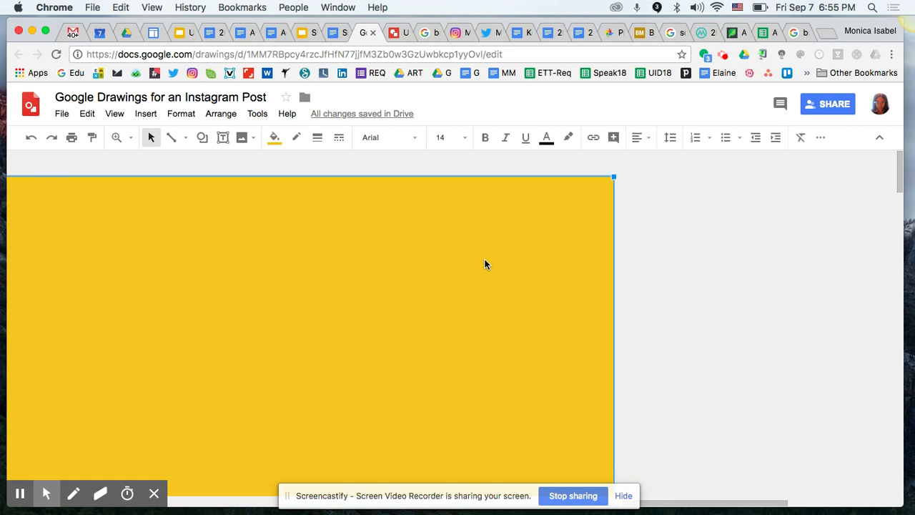
{"action": "left_click_drag", "start_coordinate": [614, 180], "coordinate": [608, 177]}
{"action": "left_click", "coordinate": [634, 231]}
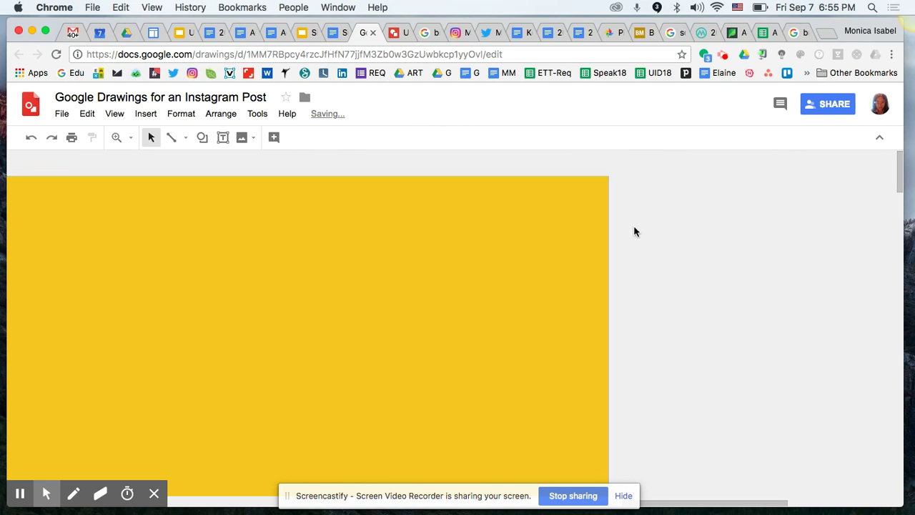
{"action": "scroll", "coordinate": [634, 231], "scroll_direction": "down", "scroll_amount": 3}
{"action": "scroll", "coordinate": [634, 230], "scroll_direction": "down", "scroll_amount": 10}
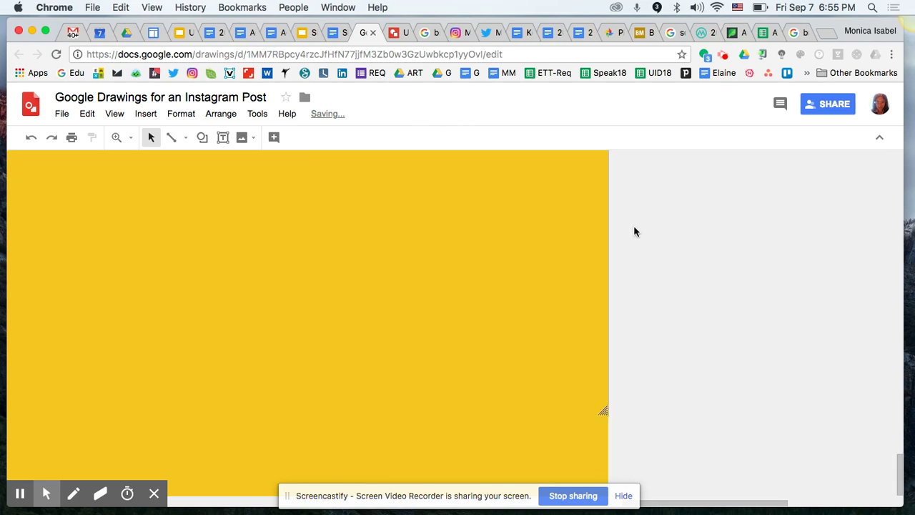
{"action": "scroll", "coordinate": [633, 230], "scroll_direction": "left", "scroll_amount": 5}
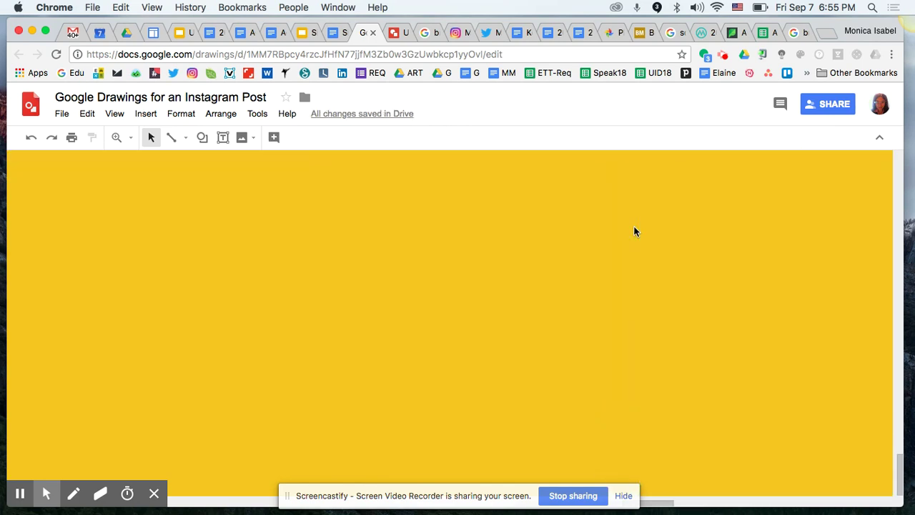
{"action": "scroll", "coordinate": [633, 231], "scroll_direction": "up", "scroll_amount": 8}
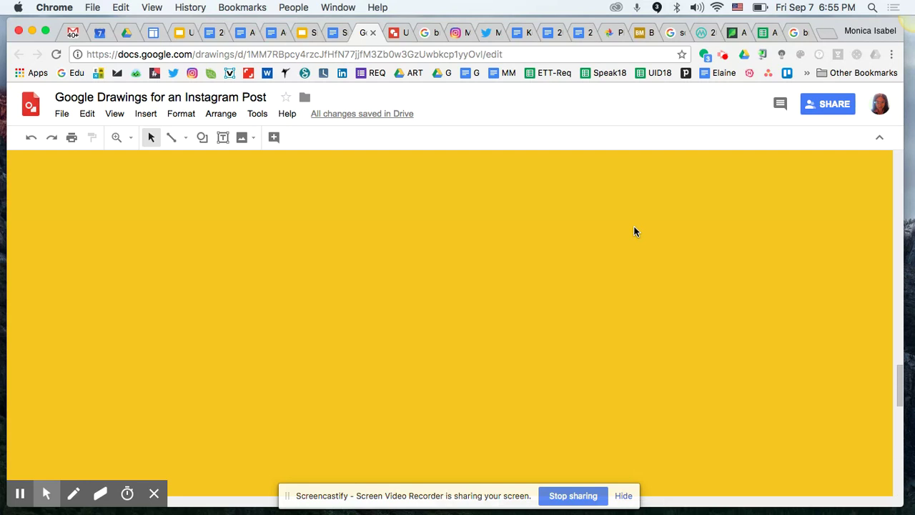
{"action": "left_click", "coordinate": [129, 141]}
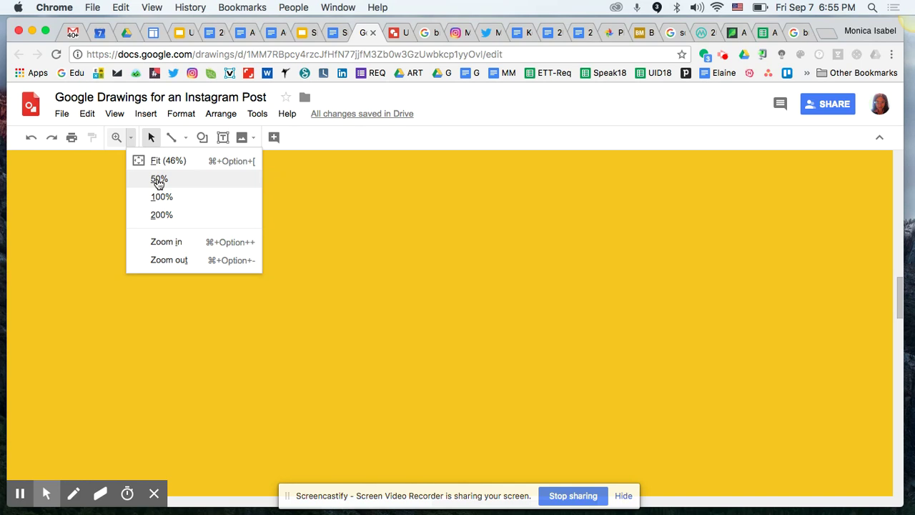
{"action": "left_click", "coordinate": [152, 161]}
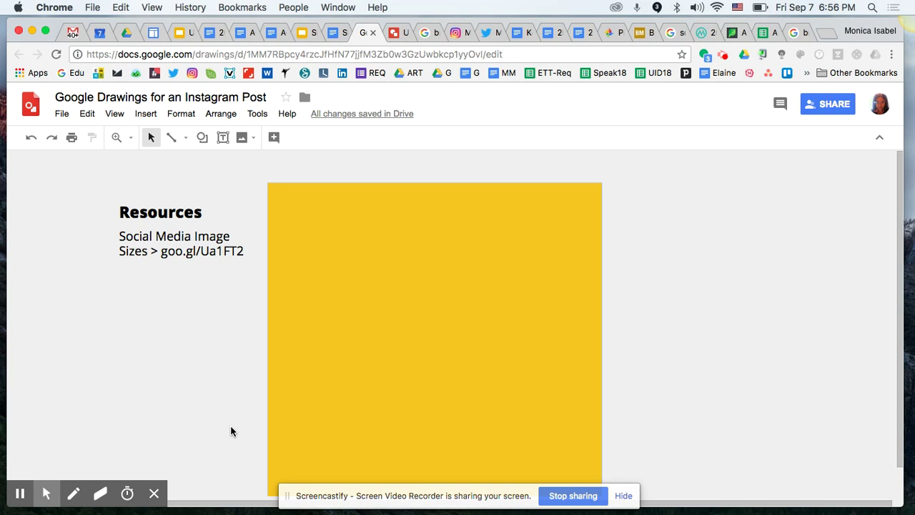
- Send the yellow rectangle to the back, behind the Bruno Mars cutout
{"action": "left_click", "coordinate": [470, 213]}
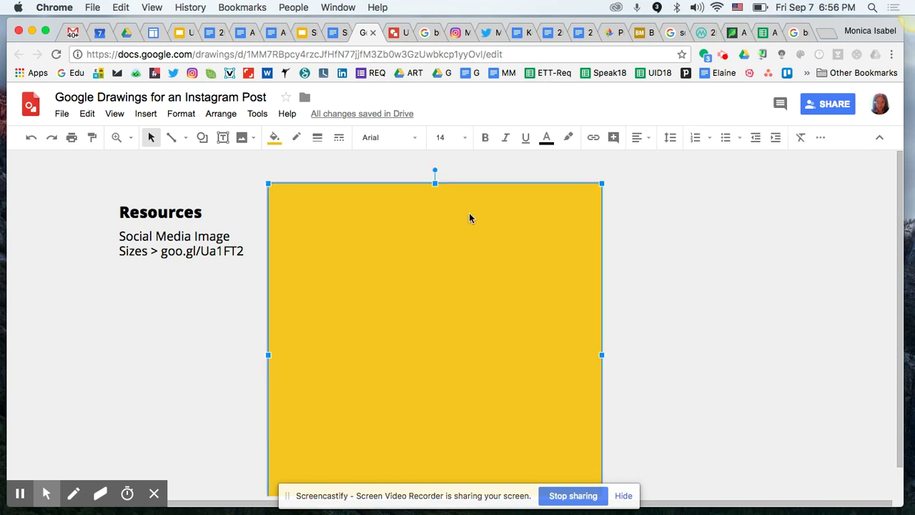
{"action": "right_click", "coordinate": [470, 217]}
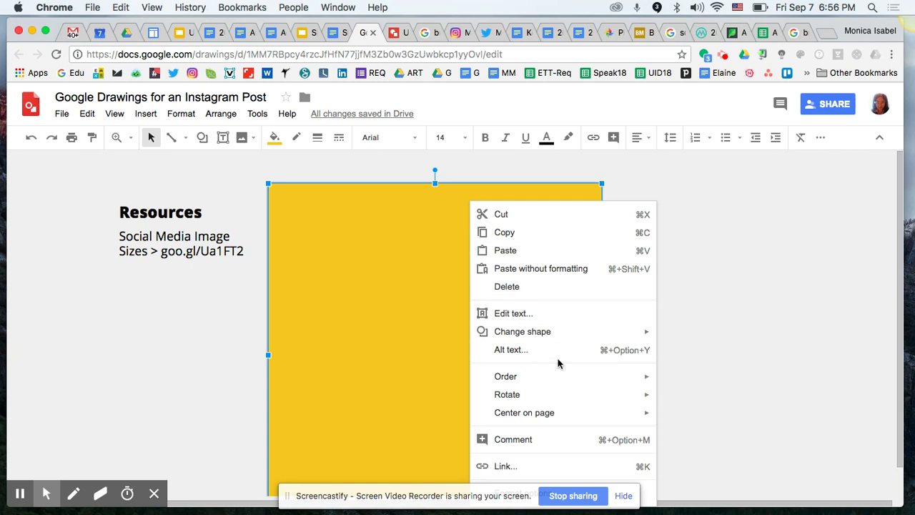
{"action": "mouse_move", "coordinate": [575, 381]}
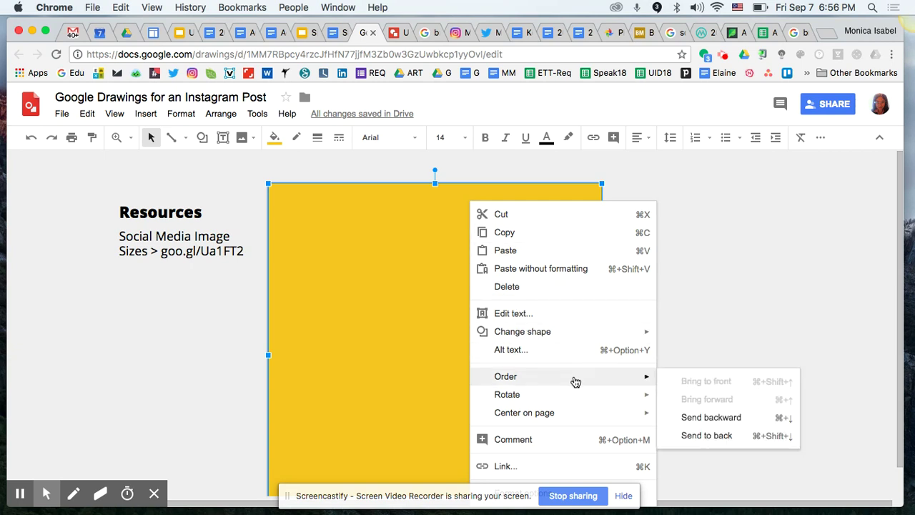
{"action": "left_click", "coordinate": [725, 445]}
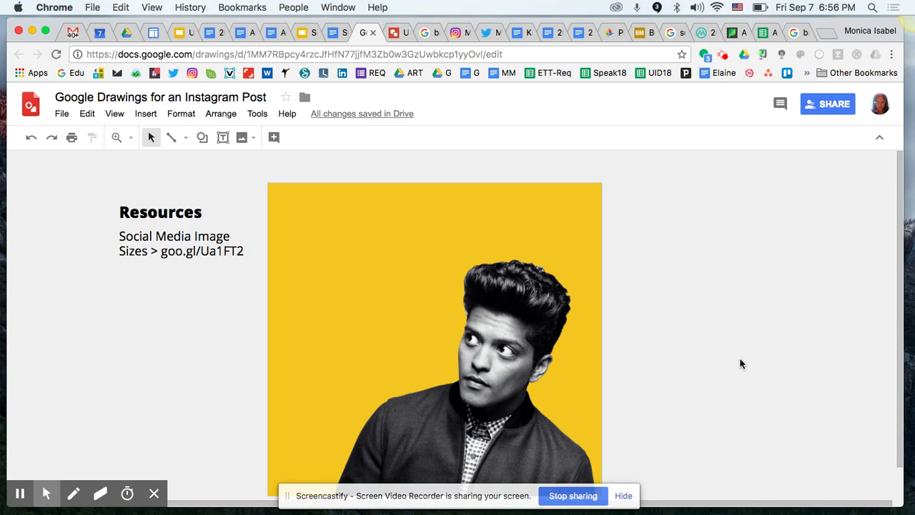
- Navigate the Bruno Mars search tab to the Google Fonts site
{"action": "left_click", "coordinate": [796, 33]}
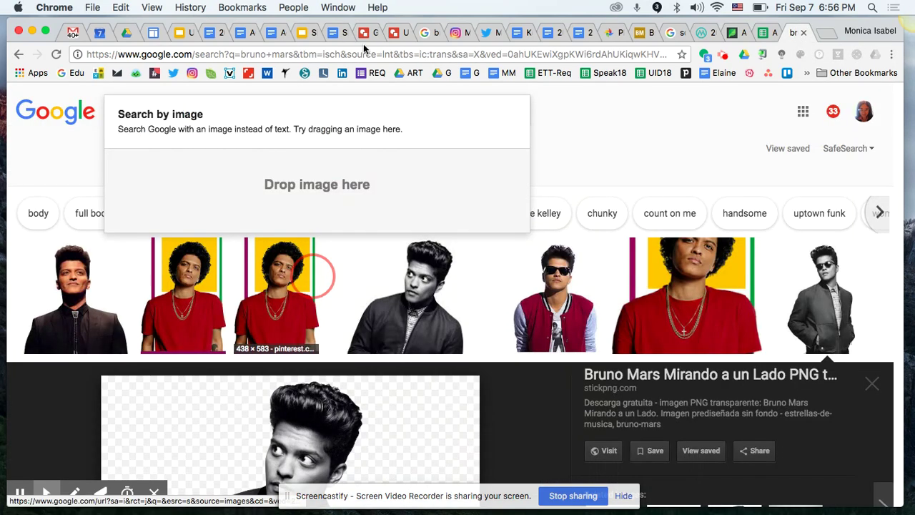
{"action": "left_click", "coordinate": [361, 55]}
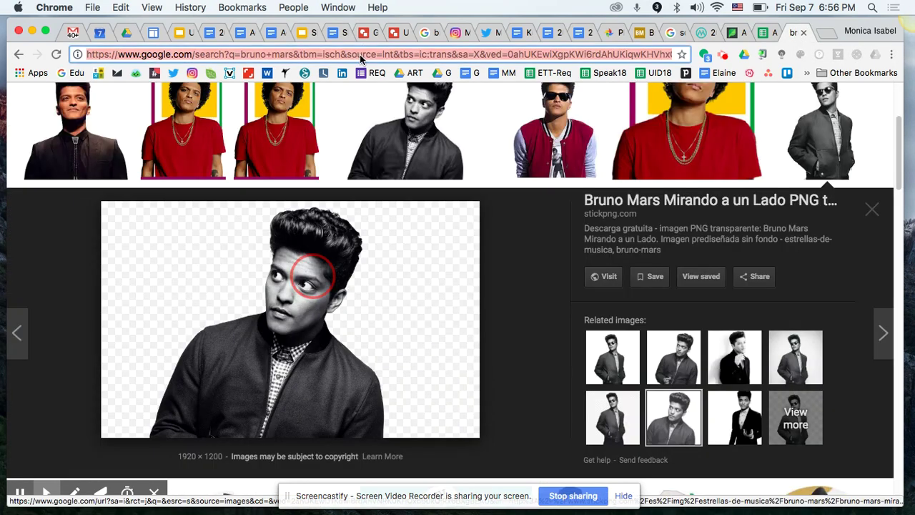
{"action": "type", "text": "font"}
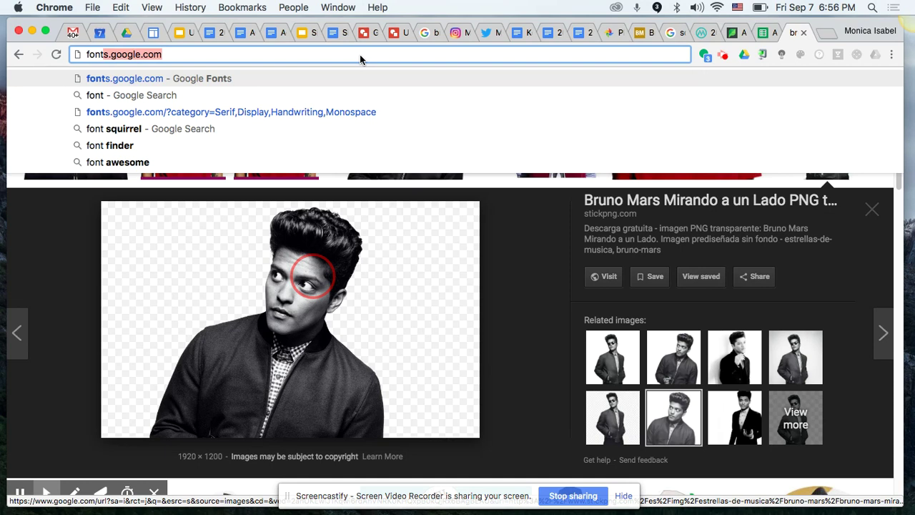
{"action": "key", "text": "Return"}
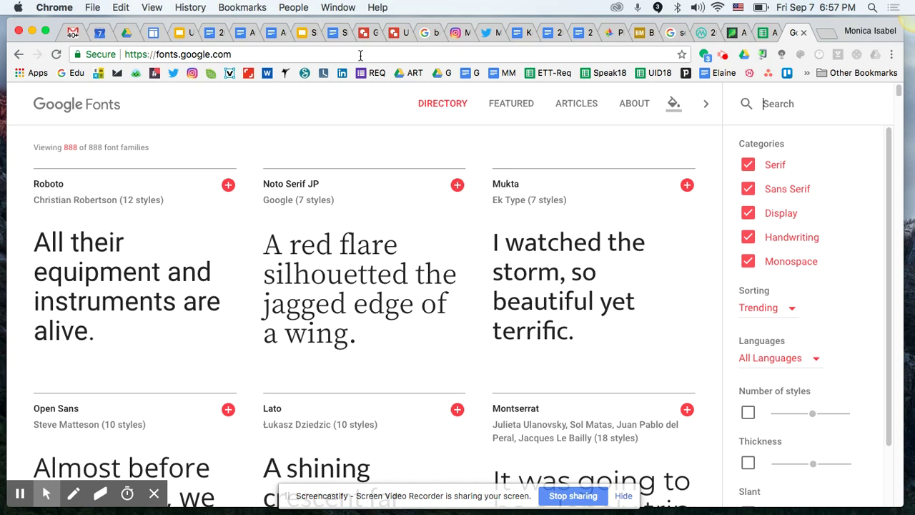
- Browse down the Google Fonts directory to Patua One and add it to the selection
{"action": "scroll", "coordinate": [408, 361], "scroll_direction": "down", "scroll_amount": 3}
{"action": "scroll", "coordinate": [407, 361], "scroll_direction": "down", "scroll_amount": 5}
{"action": "scroll", "coordinate": [408, 361], "scroll_direction": "down", "scroll_amount": 4}
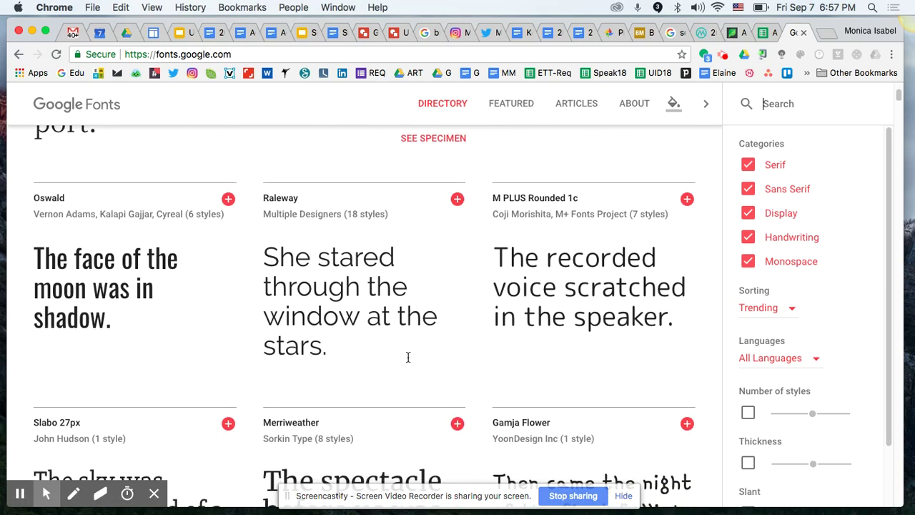
{"action": "scroll", "coordinate": [408, 357], "scroll_direction": "down", "scroll_amount": 5}
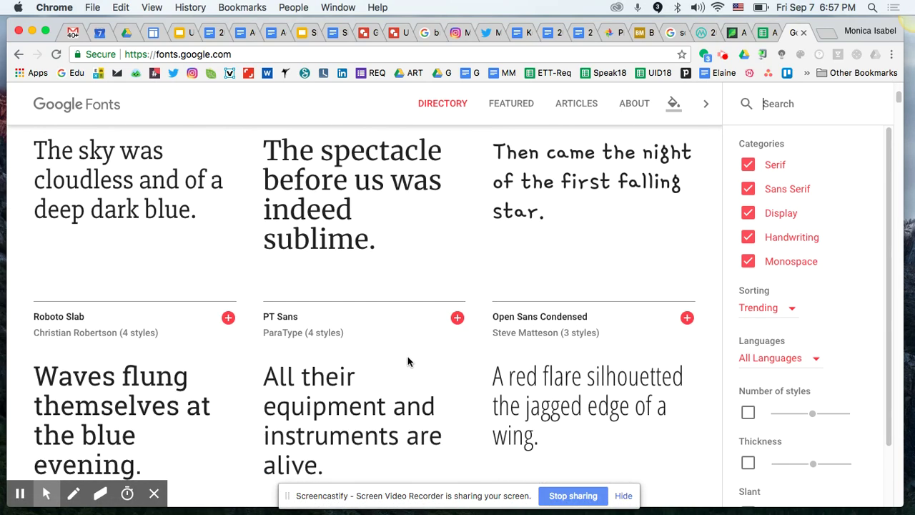
{"action": "scroll", "coordinate": [407, 357], "scroll_direction": "down", "scroll_amount": 5}
{"action": "scroll", "coordinate": [408, 358], "scroll_direction": "down", "scroll_amount": 7}
{"action": "scroll", "coordinate": [409, 361], "scroll_direction": "down", "scroll_amount": 7}
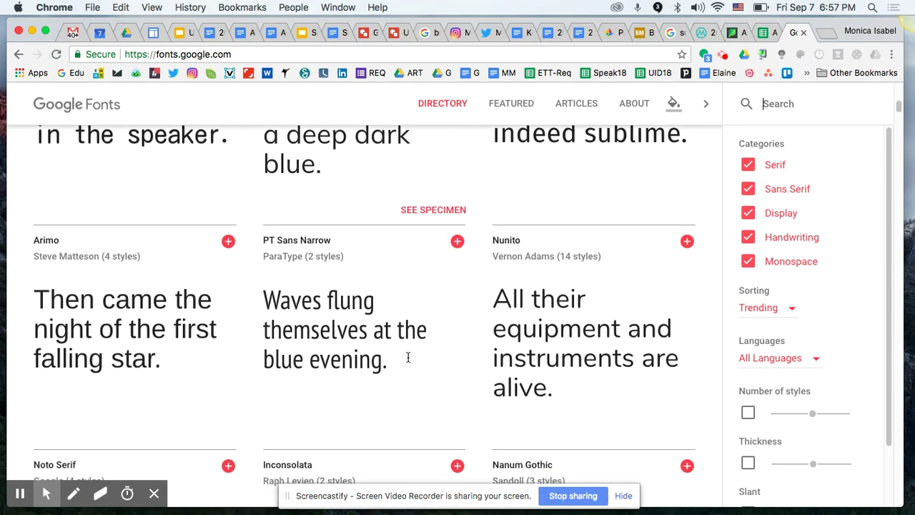
{"action": "scroll", "coordinate": [408, 357], "scroll_direction": "down", "scroll_amount": 6}
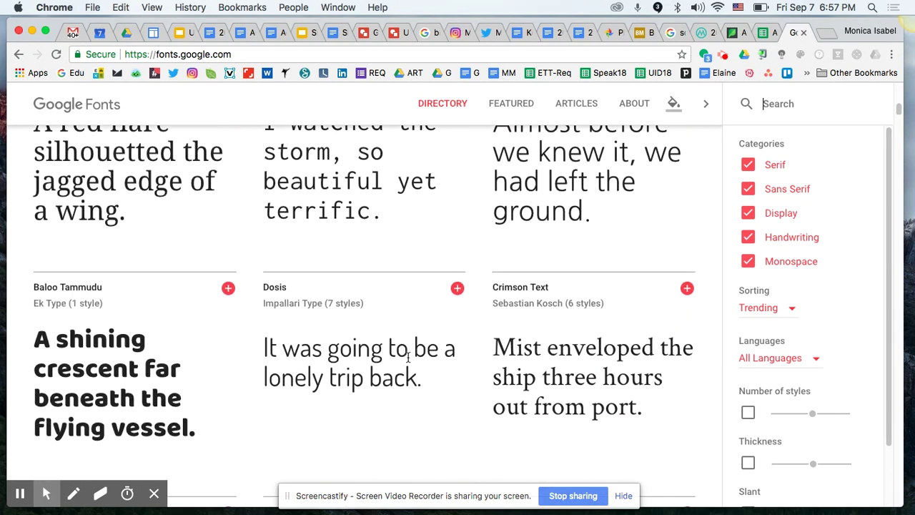
{"action": "mouse_move", "coordinate": [408, 357]}
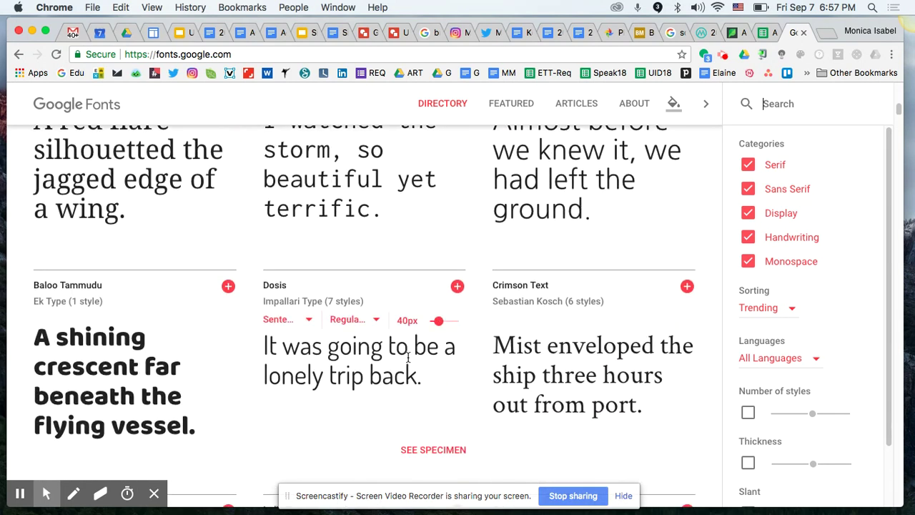
{"action": "scroll", "coordinate": [408, 357], "scroll_direction": "down", "scroll_amount": 8}
{"action": "scroll", "coordinate": [408, 357], "scroll_direction": "down", "scroll_amount": 3}
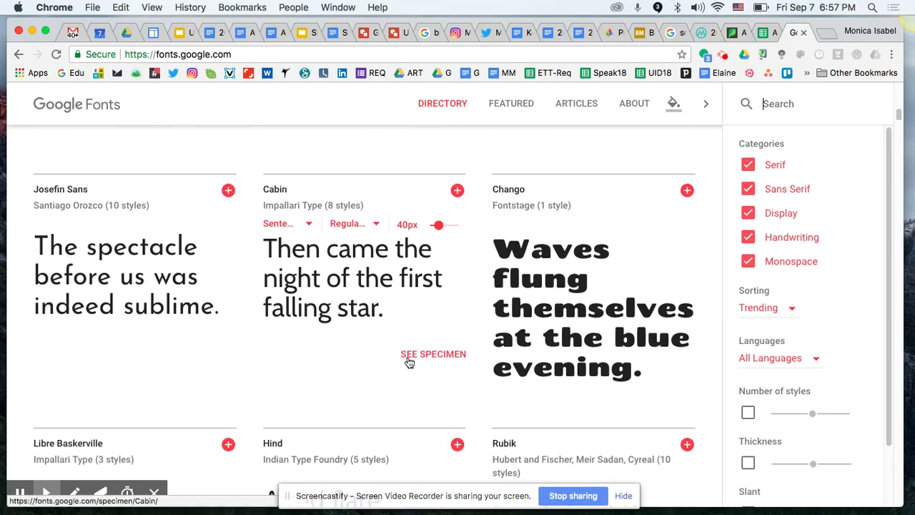
{"action": "scroll", "coordinate": [409, 361], "scroll_direction": "down", "scroll_amount": 7}
{"action": "scroll", "coordinate": [409, 361], "scroll_direction": "down", "scroll_amount": 6}
{"action": "scroll", "coordinate": [407, 359], "scroll_direction": "down", "scroll_amount": 4}
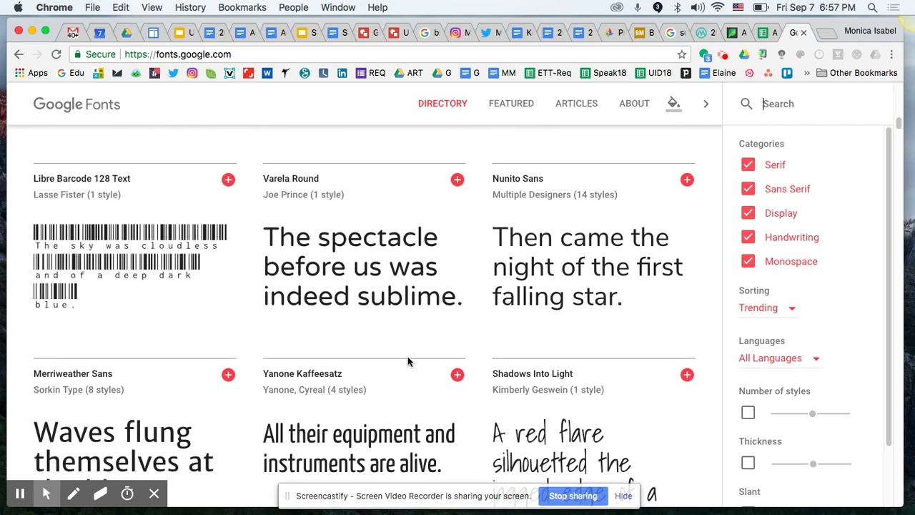
{"action": "scroll", "coordinate": [408, 359], "scroll_direction": "down", "scroll_amount": 5}
{"action": "scroll", "coordinate": [409, 354], "scroll_direction": "down", "scroll_amount": 4}
{"action": "scroll", "coordinate": [408, 353], "scroll_direction": "down", "scroll_amount": 6}
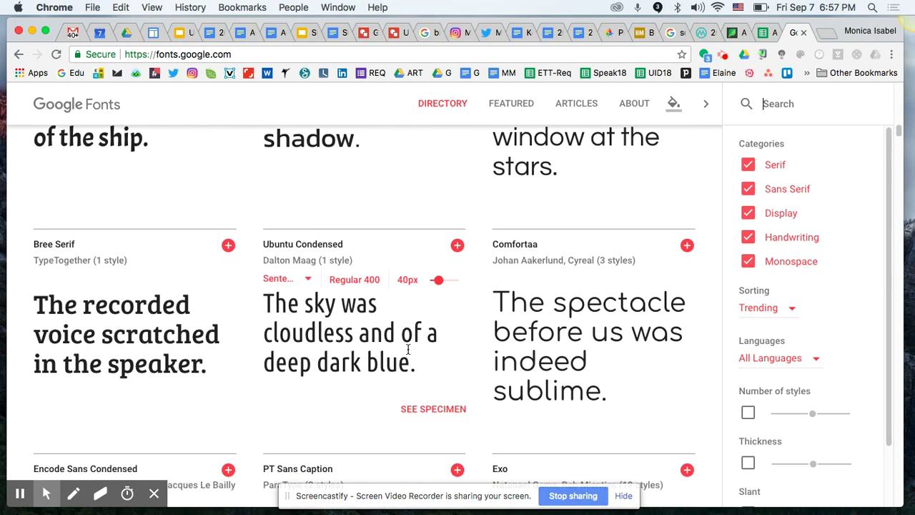
{"action": "scroll", "coordinate": [408, 350], "scroll_direction": "down", "scroll_amount": 6}
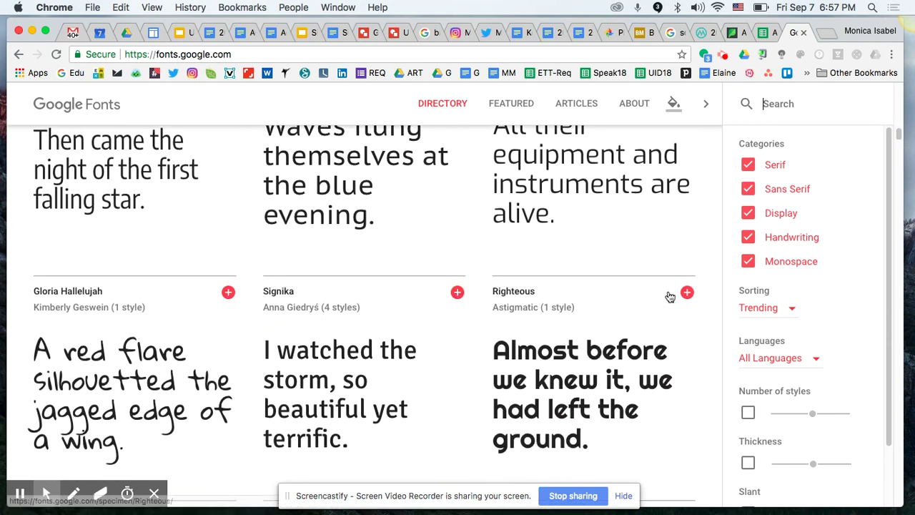
{"action": "scroll", "coordinate": [389, 363], "scroll_direction": "down", "scroll_amount": 9}
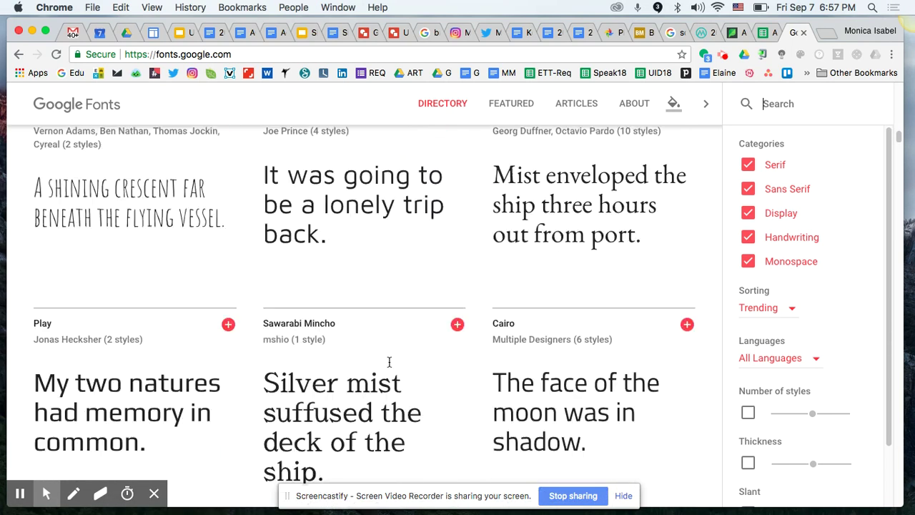
{"action": "scroll", "coordinate": [389, 362], "scroll_direction": "down", "scroll_amount": 3}
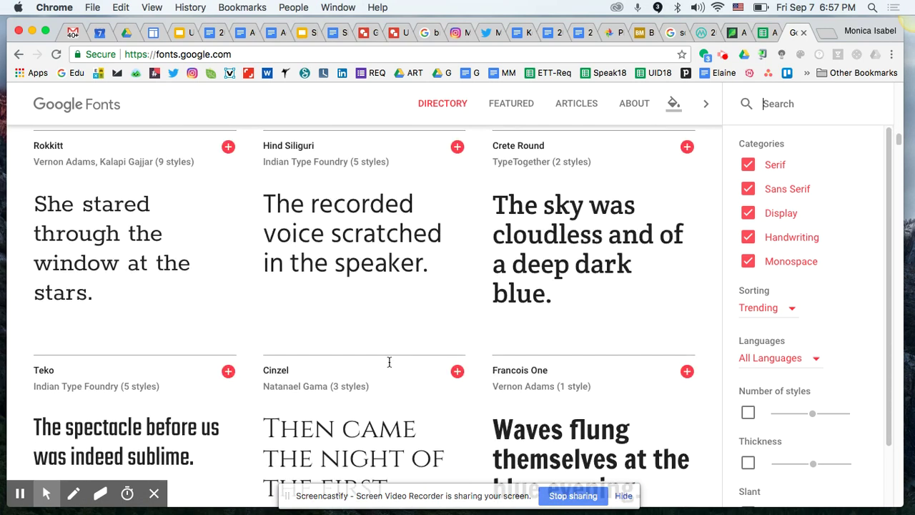
{"action": "scroll", "coordinate": [389, 362], "scroll_direction": "down", "scroll_amount": 2}
{"action": "scroll", "coordinate": [389, 363], "scroll_direction": "down", "scroll_amount": 2}
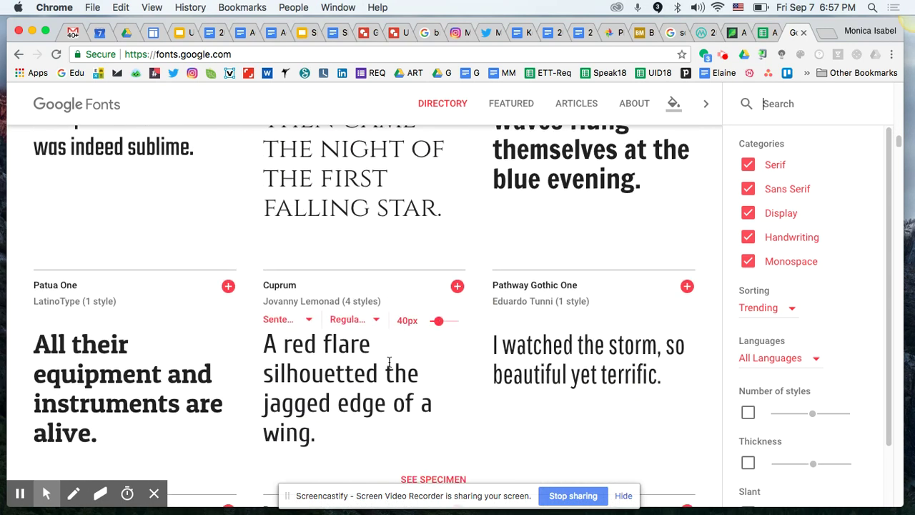
{"action": "scroll", "coordinate": [389, 362], "scroll_direction": "down", "scroll_amount": 1}
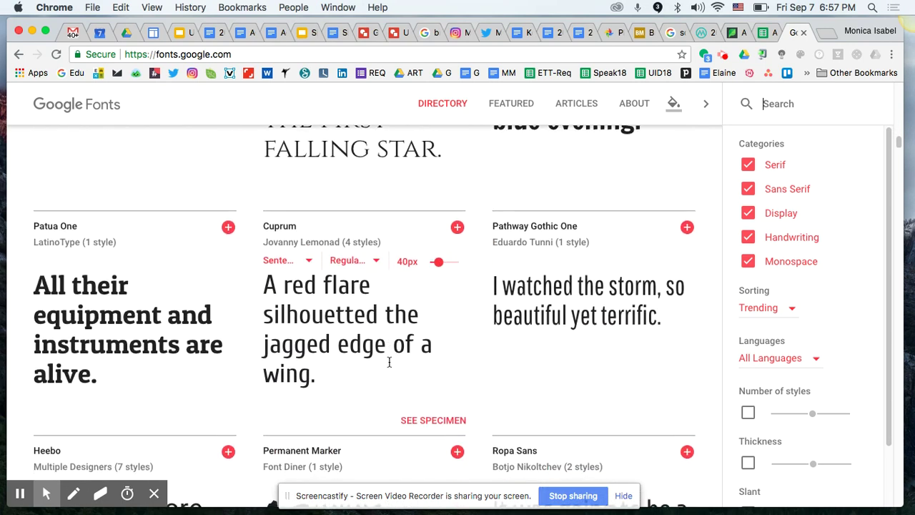
{"action": "left_click", "coordinate": [228, 231]}
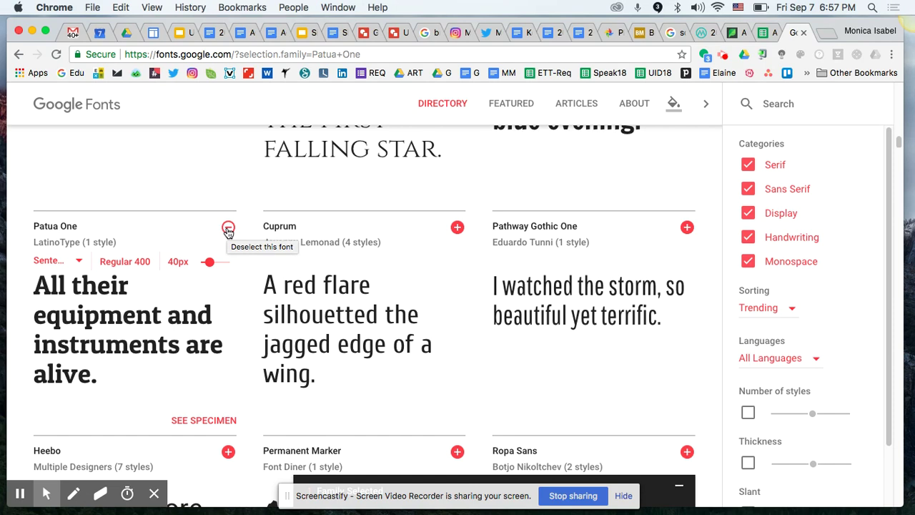
- Find Monoton in the directory and add it, making two selected font families
{"action": "scroll", "coordinate": [387, 301], "scroll_direction": "down", "scroll_amount": 5}
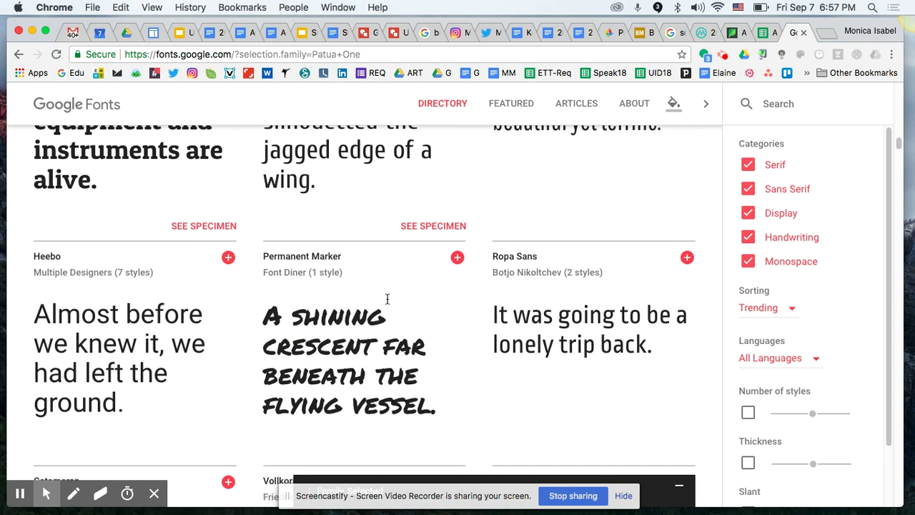
{"action": "scroll", "coordinate": [386, 300], "scroll_direction": "down", "scroll_amount": 3}
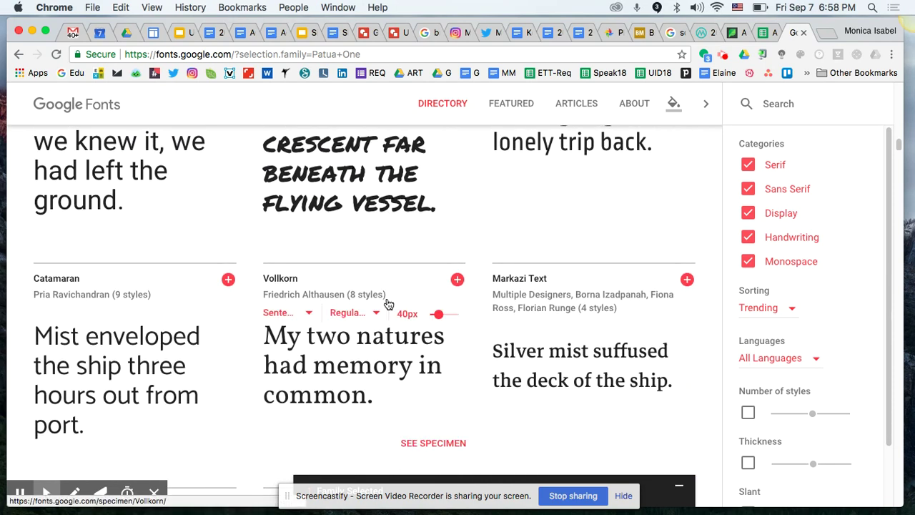
{"action": "scroll", "coordinate": [387, 303], "scroll_direction": "down", "scroll_amount": 15}
{"action": "scroll", "coordinate": [387, 303], "scroll_direction": "down", "scroll_amount": 9}
{"action": "scroll", "coordinate": [386, 303], "scroll_direction": "down", "scroll_amount": 8}
{"action": "scroll", "coordinate": [387, 299], "scroll_direction": "down", "scroll_amount": 7}
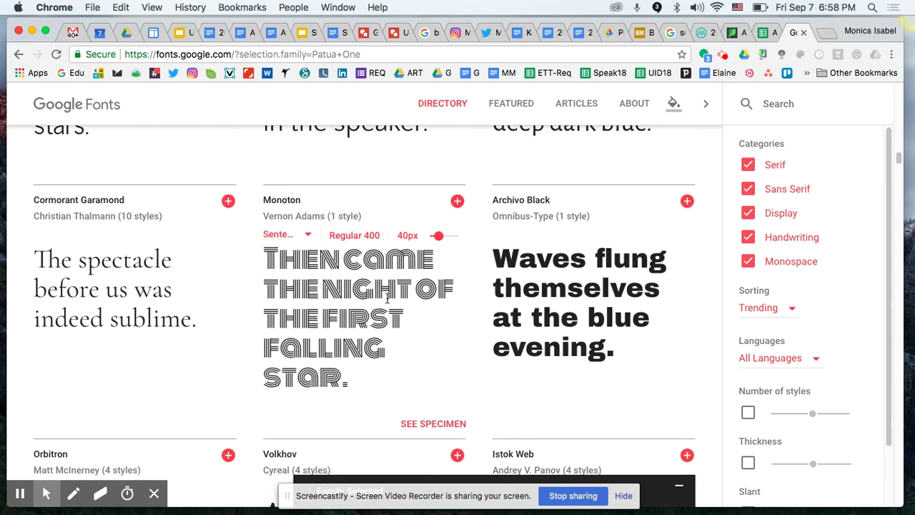
{"action": "left_click", "coordinate": [457, 202]}
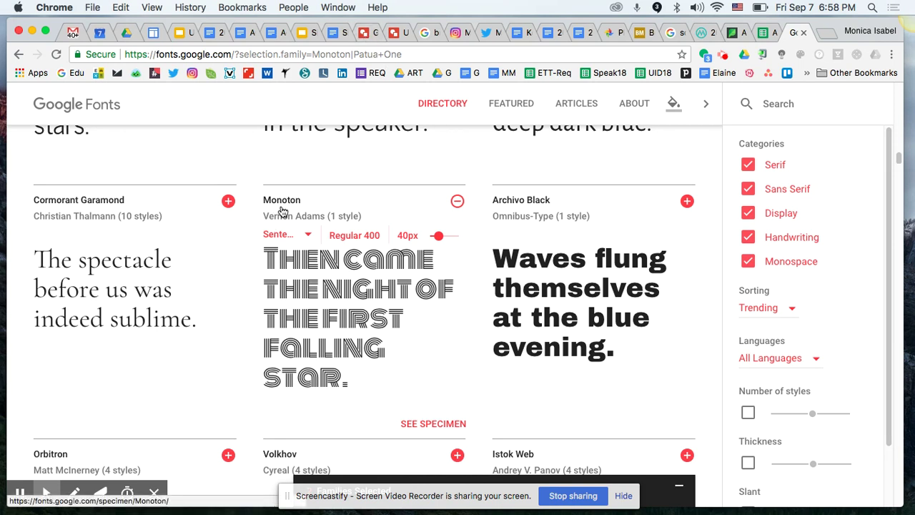
- Return to the 'Google Drawings for an Instagram Post' tab in Chrome
{"action": "left_click", "coordinate": [366, 32]}
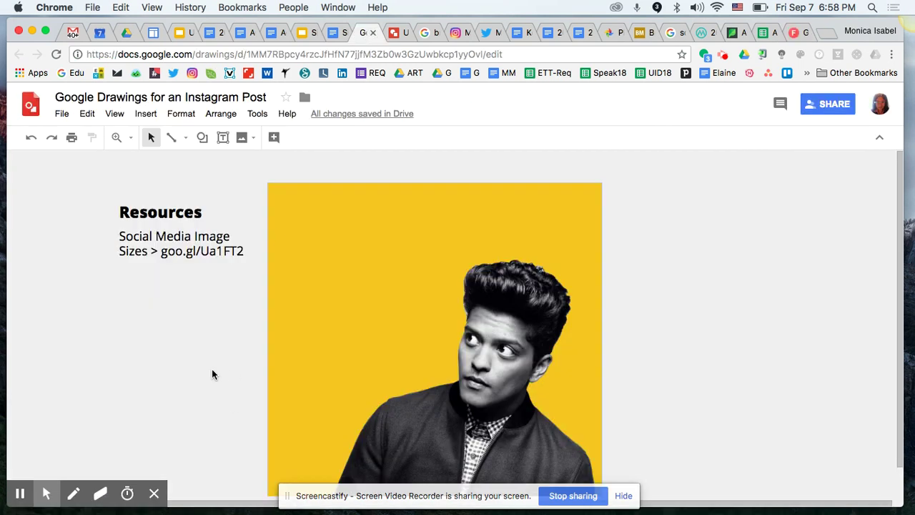
- Draw a text box in the yellow square's upper-left and type BRUNO
{"action": "left_click", "coordinate": [224, 138]}
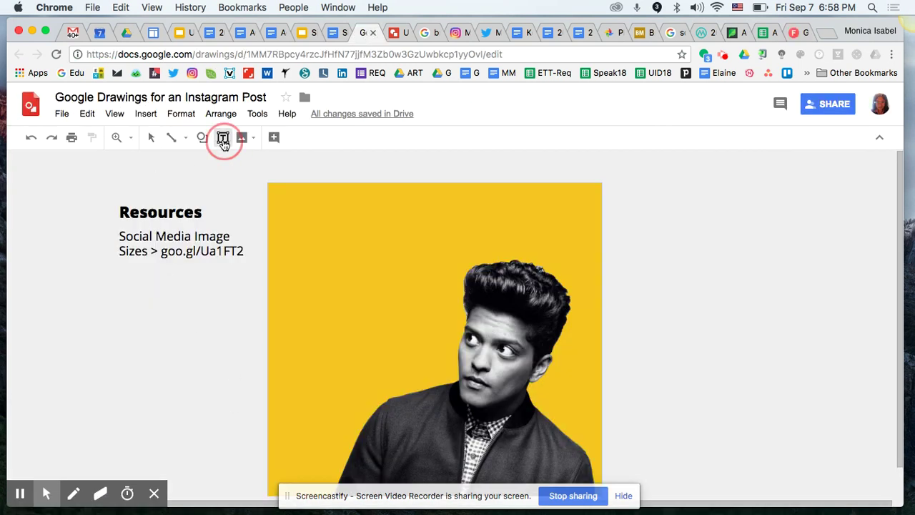
{"action": "left_click_drag", "start_coordinate": [294, 236], "coordinate": [442, 291]}
{"action": "type", "text": "BrUNO"}
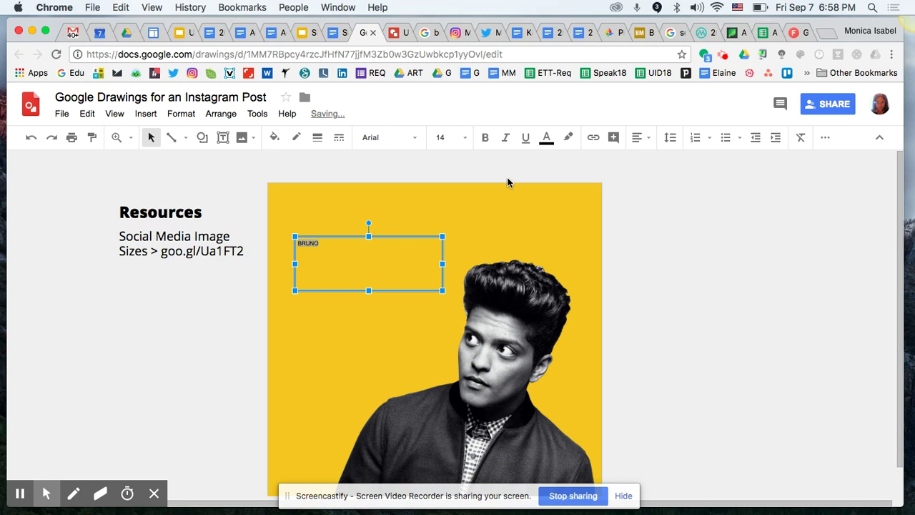
{"action": "left_click", "coordinate": [418, 142]}
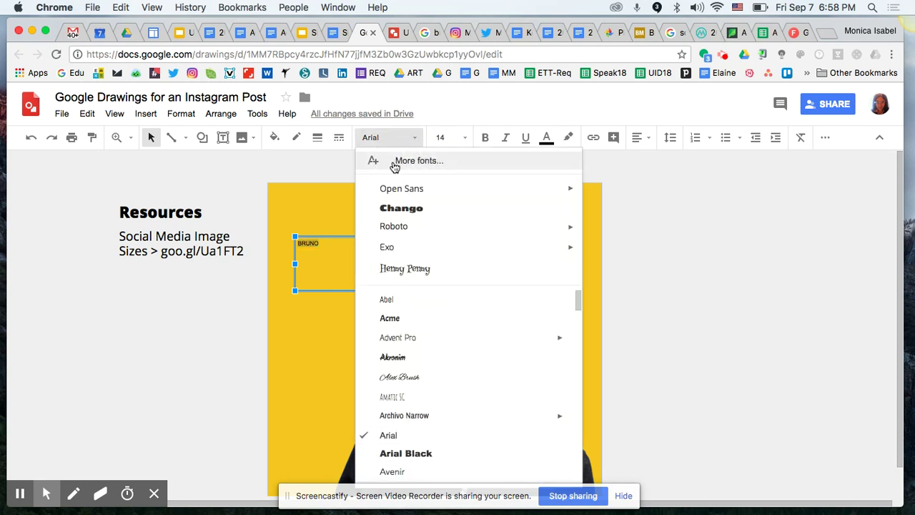
- Add Monoton to the drawing's fonts through More fonts, searching 'Mono'
{"action": "left_click", "coordinate": [397, 165]}
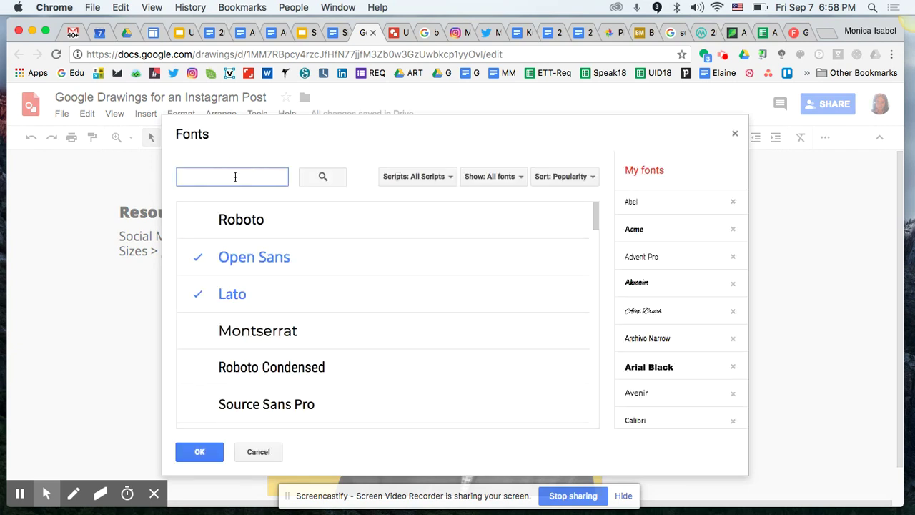
{"action": "type", "text": "Mono"}
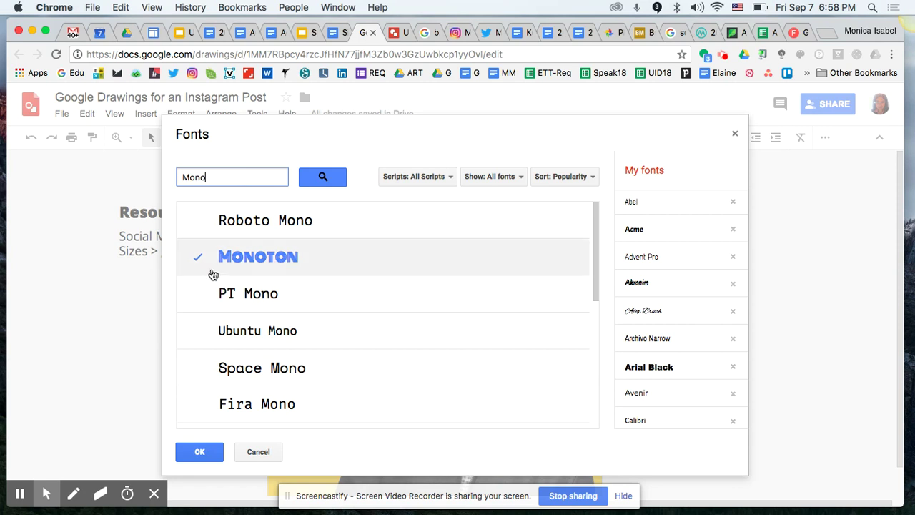
{"action": "left_click", "coordinate": [321, 261]}
{"action": "left_click", "coordinate": [321, 261]}
{"action": "left_click", "coordinate": [200, 451]}
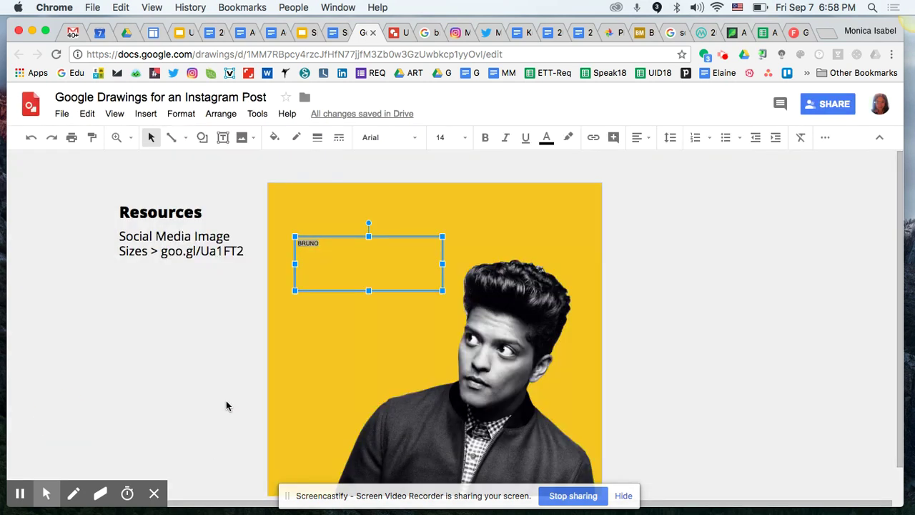
- Set the BRUNO text font to Monoton
{"action": "left_click", "coordinate": [413, 140]}
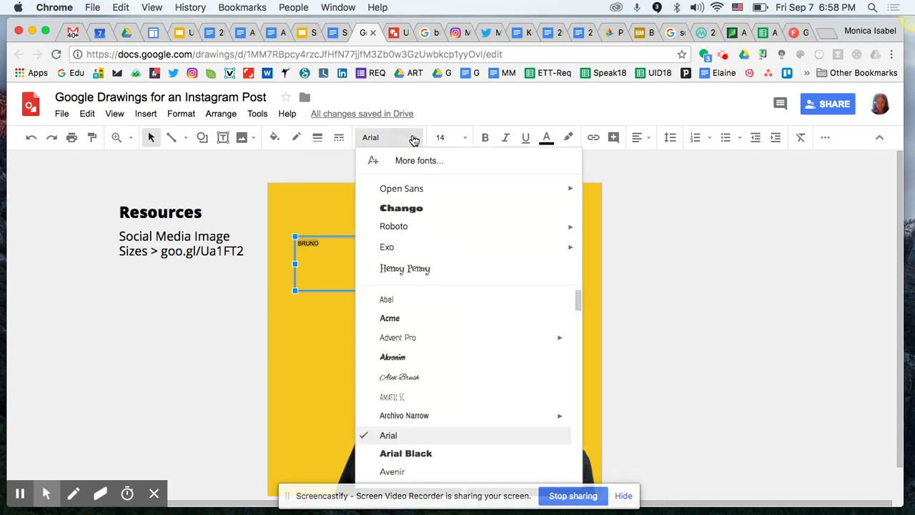
{"action": "scroll", "coordinate": [412, 315], "scroll_direction": "down", "scroll_amount": 10}
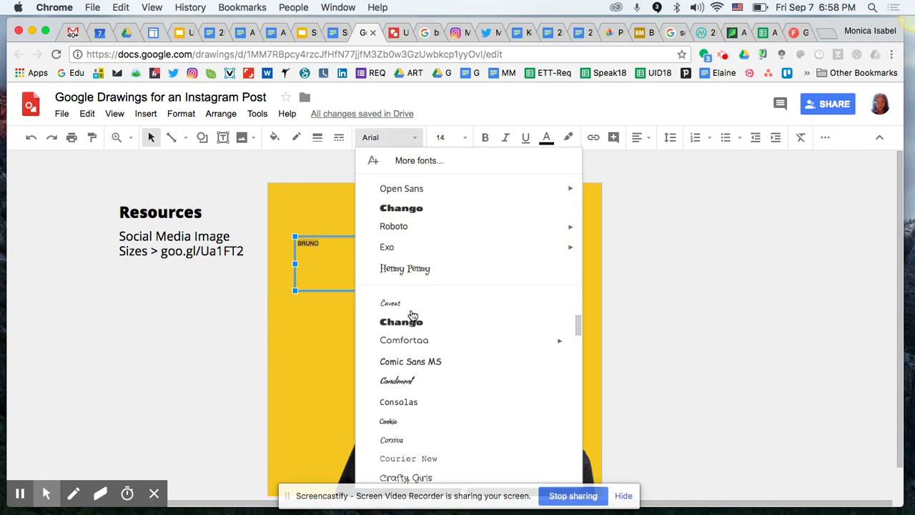
{"action": "scroll", "coordinate": [413, 315], "scroll_direction": "down", "scroll_amount": 8}
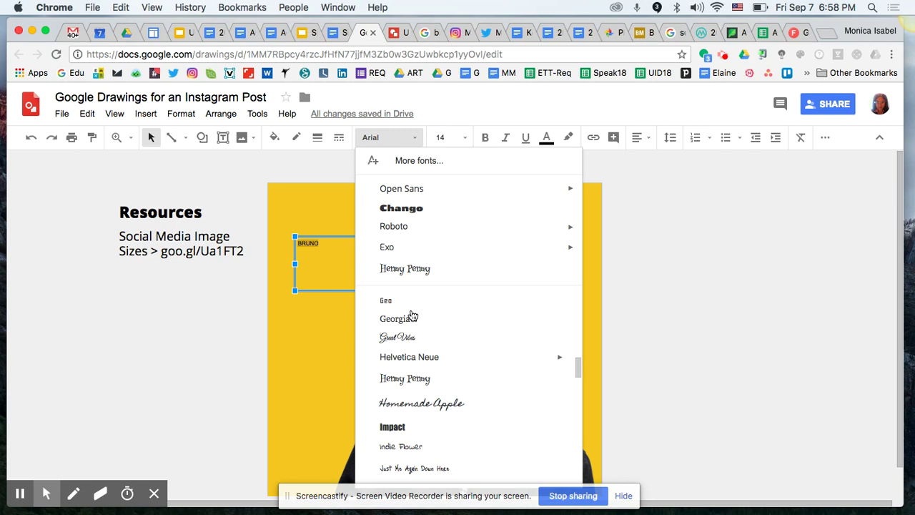
{"action": "scroll", "coordinate": [412, 315], "scroll_direction": "down", "scroll_amount": 2}
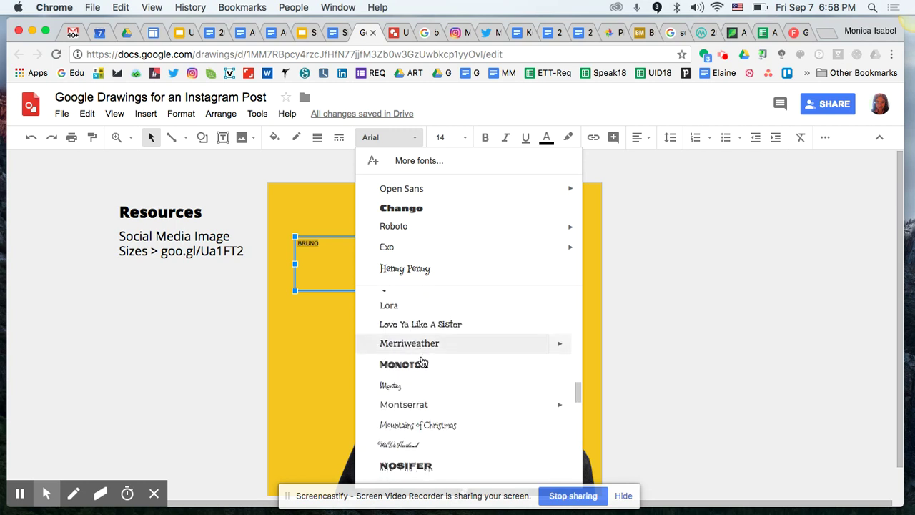
{"action": "left_click", "coordinate": [421, 366]}
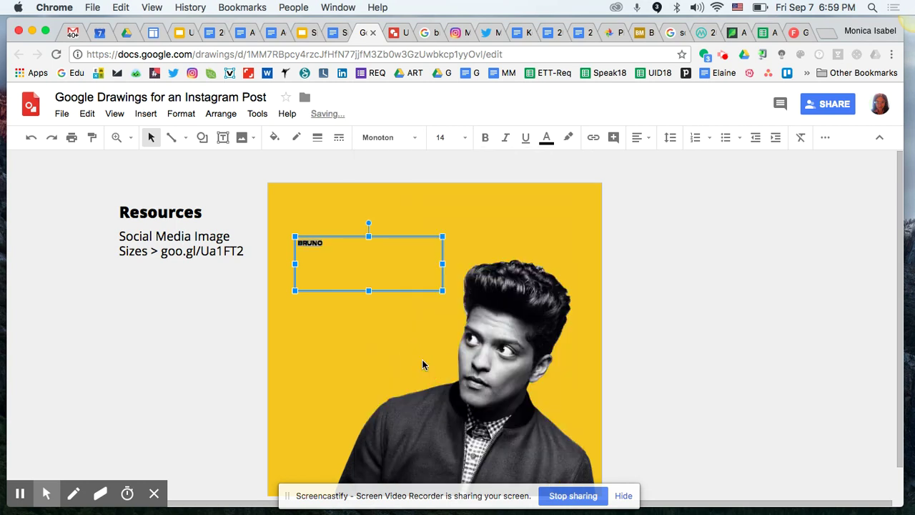
- Make the BRUNO text size 80 and colour it white
{"action": "left_click", "coordinate": [465, 137]}
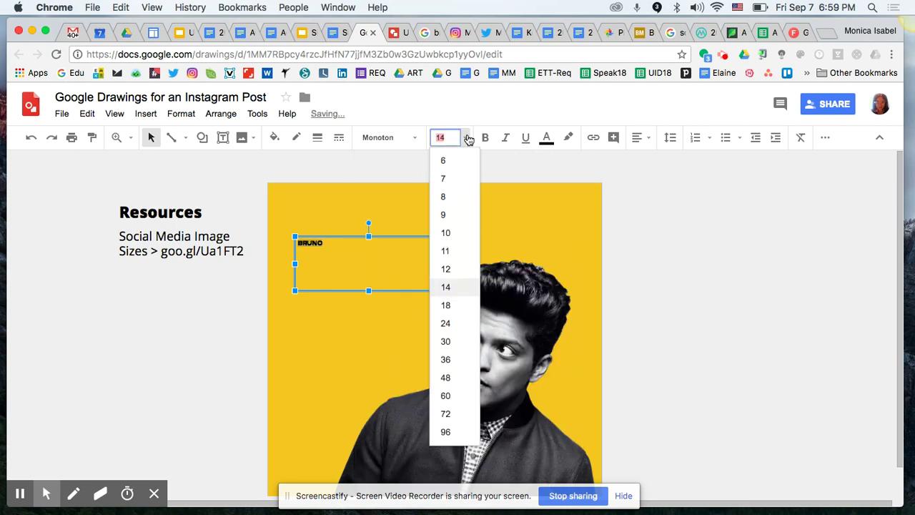
{"action": "left_click", "coordinate": [452, 397]}
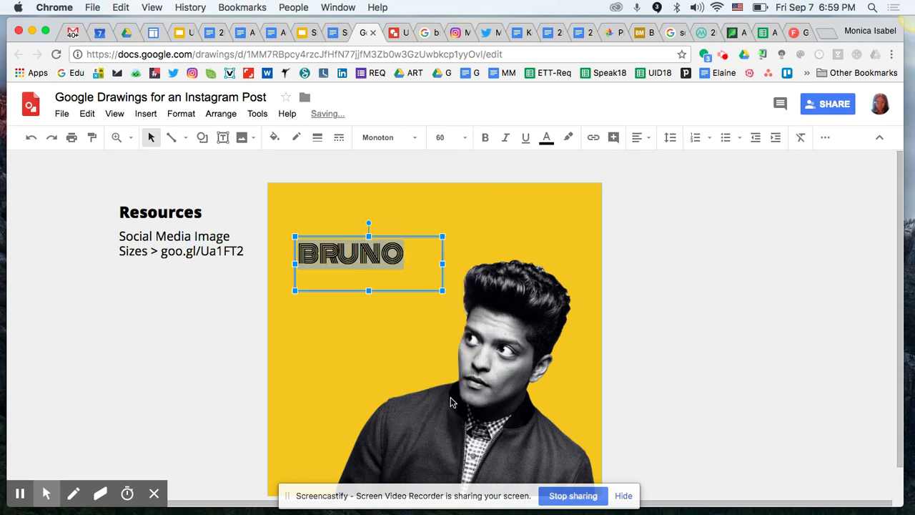
{"action": "left_click", "coordinate": [447, 137]}
{"action": "type", "text": "80"}
{"action": "key", "text": "Return"}
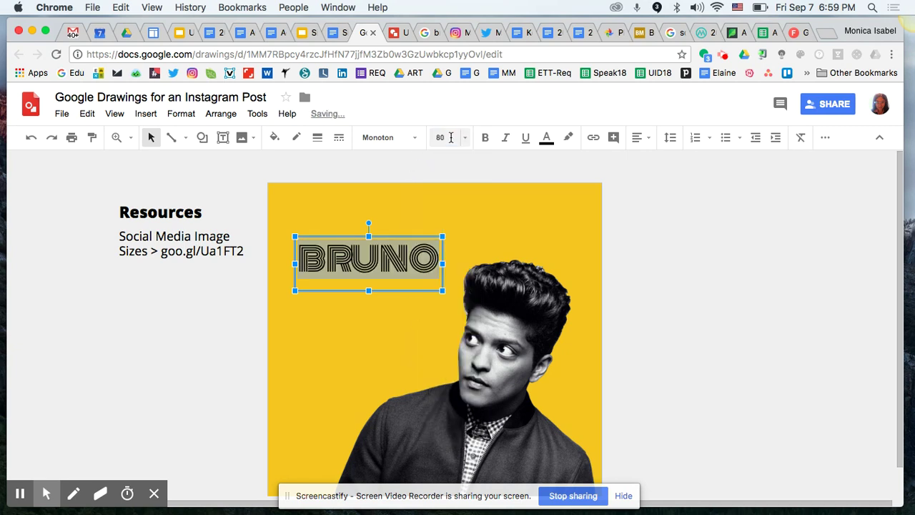
{"action": "left_click", "coordinate": [548, 138]}
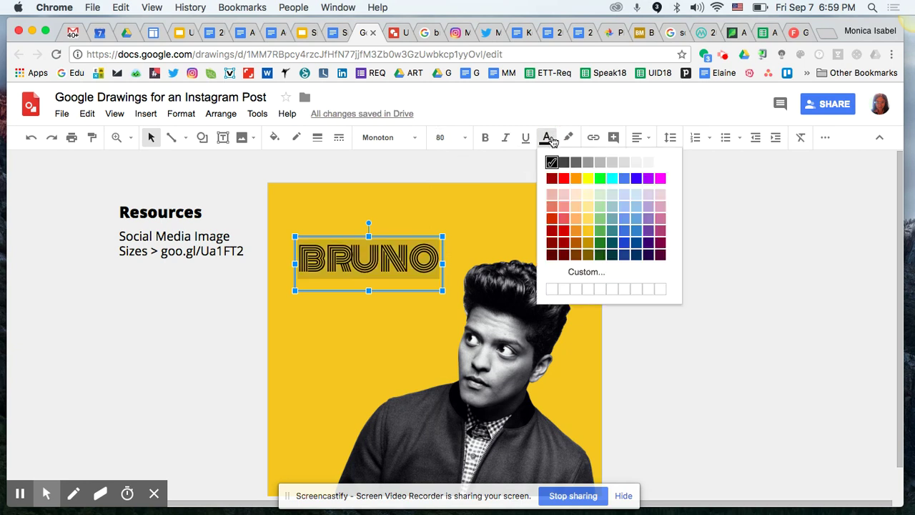
{"action": "left_click", "coordinate": [660, 162]}
{"action": "left_click", "coordinate": [659, 221]}
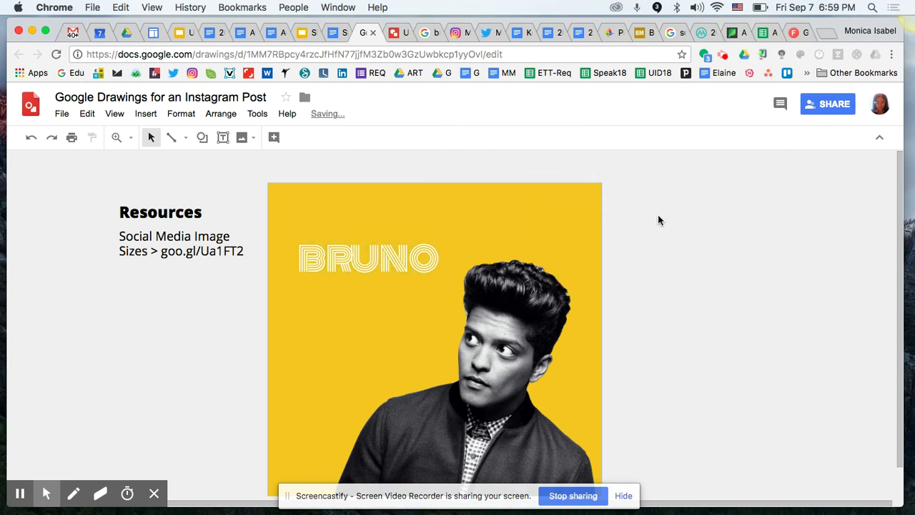
- Increase the whole BRUNO line to font size 96
{"action": "left_click", "coordinate": [390, 255]}
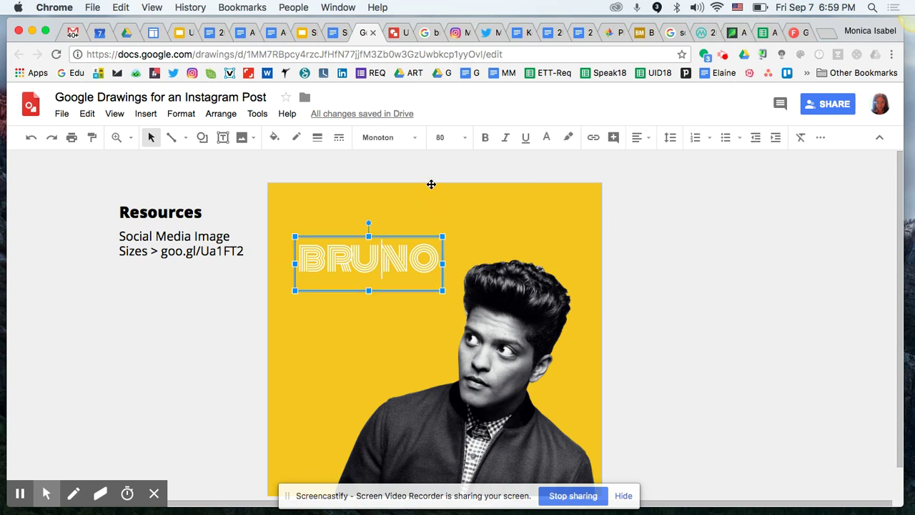
{"action": "left_click", "coordinate": [465, 138]}
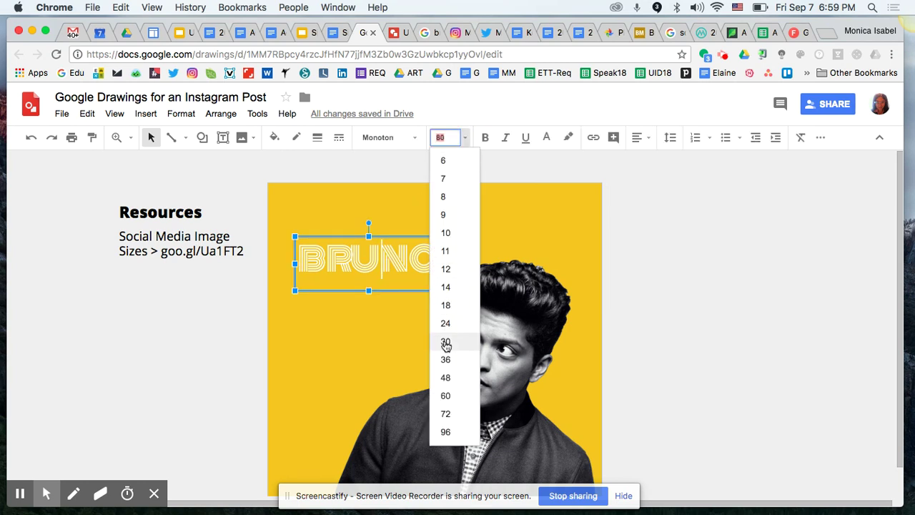
{"action": "left_click", "coordinate": [450, 432]}
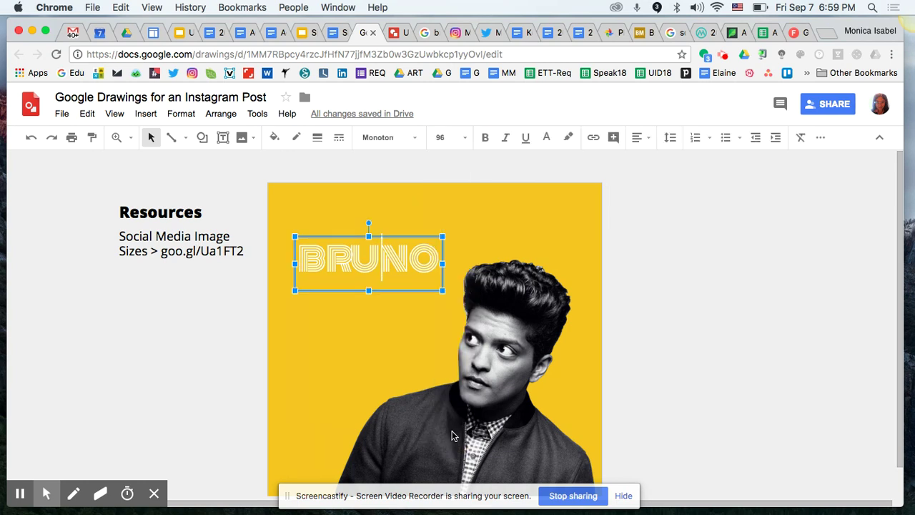
{"action": "triple_click", "coordinate": [384, 273]}
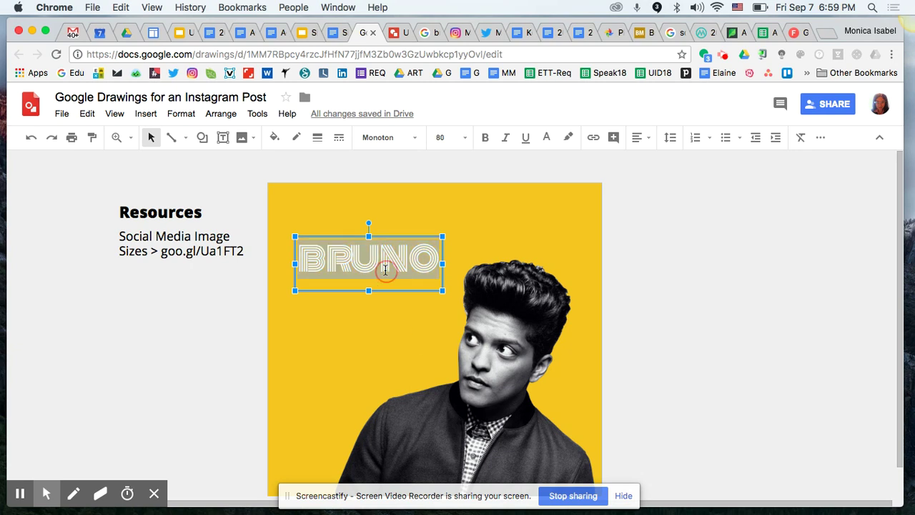
{"action": "left_click", "coordinate": [446, 138]}
{"action": "type", "text": "96"}
{"action": "key", "text": "Return"}
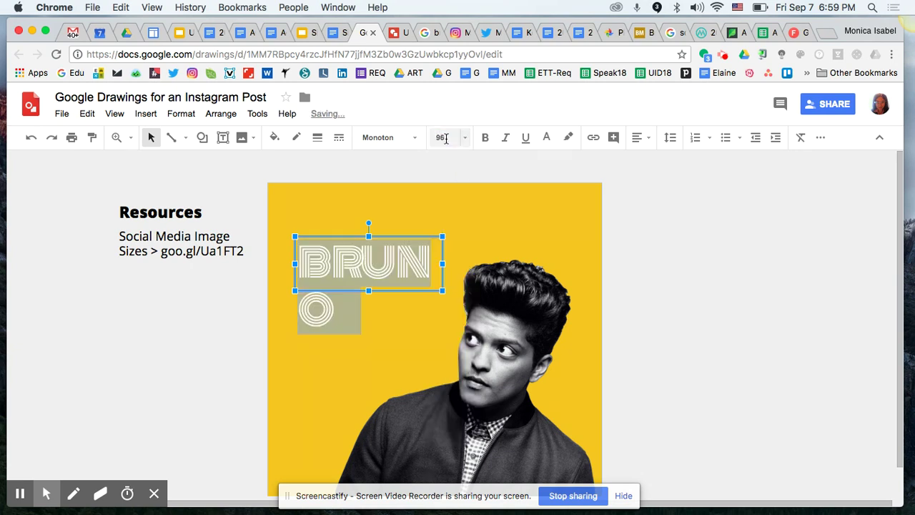
- Widen the BRUNO text box so it fits on one line and nudge it into place
{"action": "left_click_drag", "start_coordinate": [443, 263], "coordinate": [487, 261]}
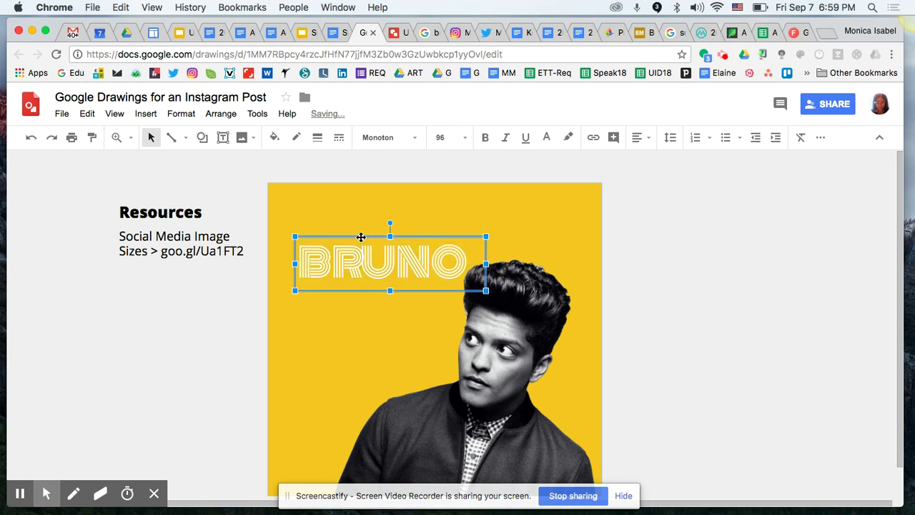
{"action": "key", "text": "Left"}
{"action": "key", "text": "Left"}
{"action": "key", "text": "Left"}
{"action": "key", "text": "Left"}
{"action": "key", "text": "Down"}
{"action": "key", "text": "Down"}
{"action": "key", "text": "Down"}
{"action": "key", "text": "Down"}
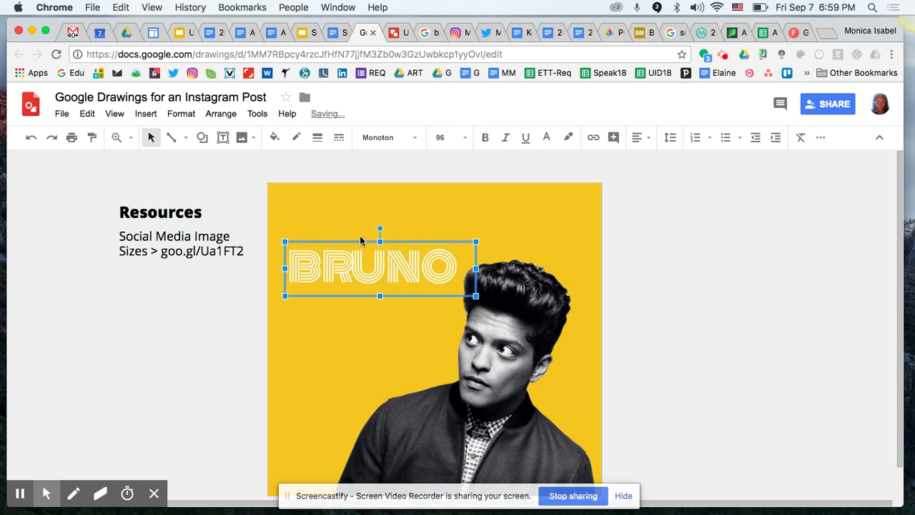
{"action": "key", "text": "Left"}
{"action": "key", "text": "Left"}
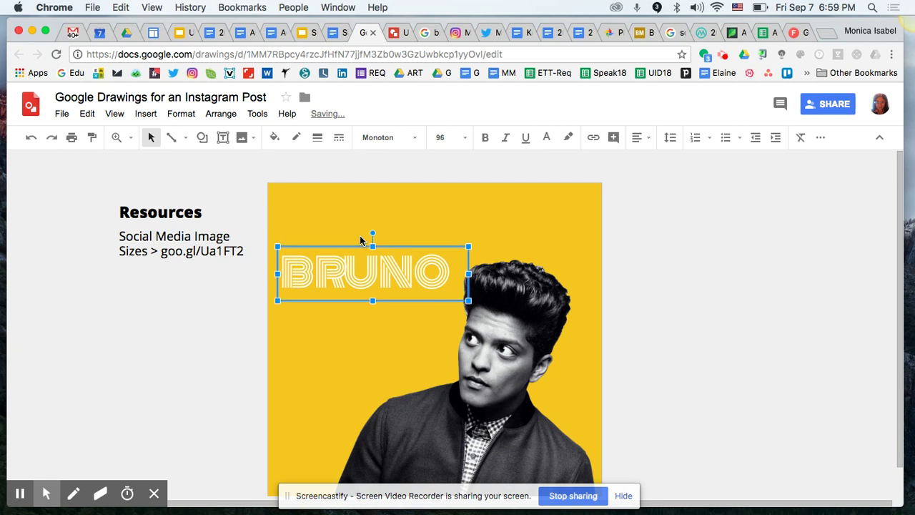
{"action": "key", "text": "Right"}
{"action": "key", "text": "Right"}
{"action": "key", "text": "Up"}
{"action": "key", "text": "Down"}
{"action": "key", "text": "Down"}
{"action": "key", "text": "Down"}
{"action": "key", "text": "Down"}
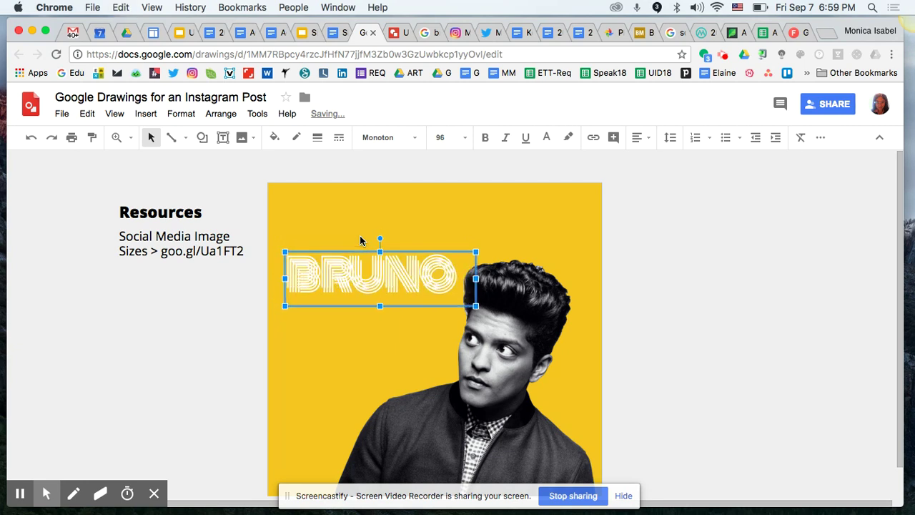
- Move a BRUNO copy below the original, change it to MARS at size 120
{"action": "key", "text": "Down"}
{"action": "key", "text": "Down"}
{"action": "key", "text": "Down"}
{"action": "key", "text": "Down"}
{"action": "key", "text": "Down"}
{"action": "key", "text": "Down"}
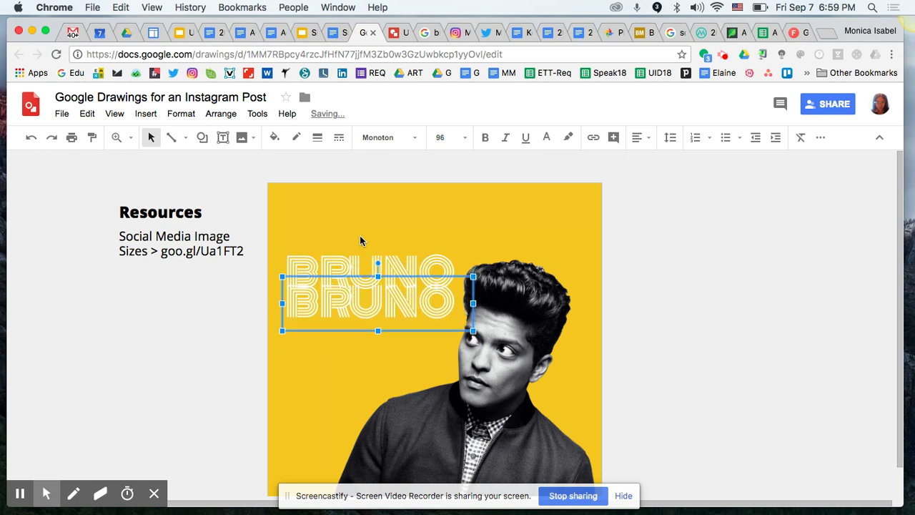
{"action": "double_click", "coordinate": [387, 302]}
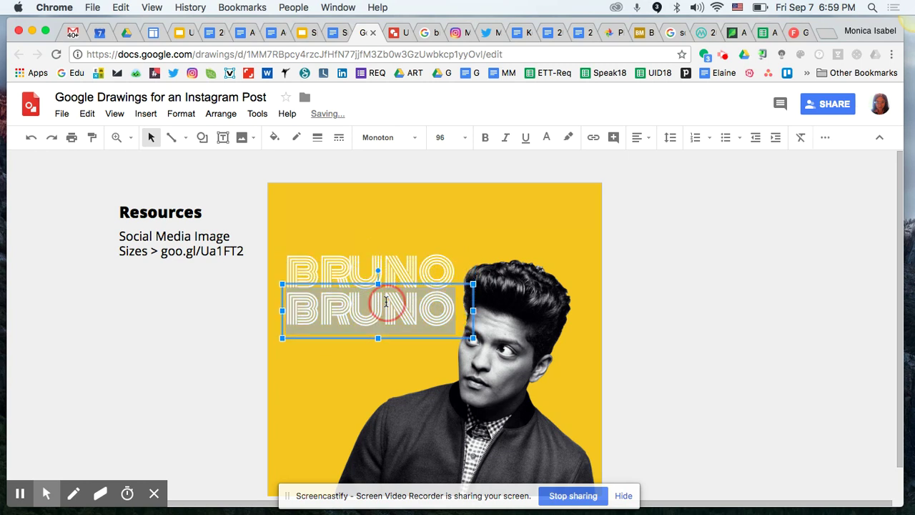
{"action": "type", "text": "MARS"}
{"action": "double_click", "coordinate": [386, 301]}
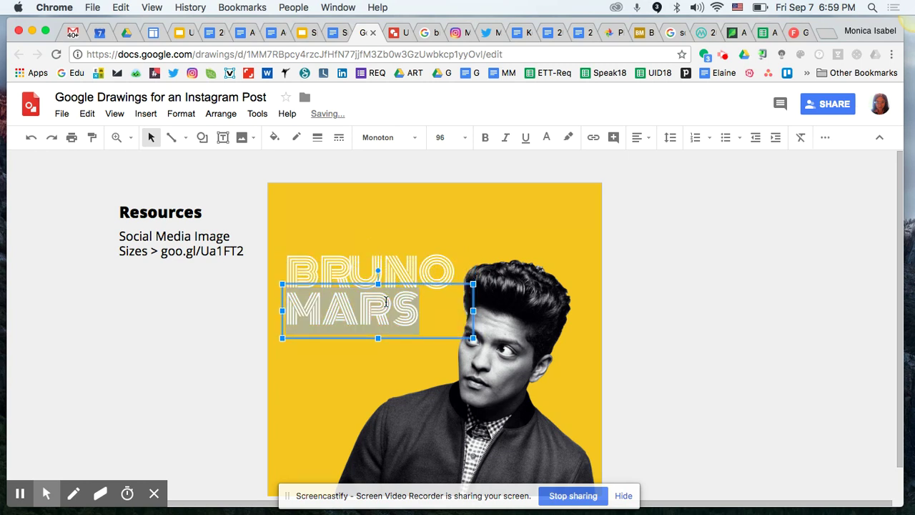
{"action": "left_click", "coordinate": [448, 138]}
{"action": "type", "text": "120"}
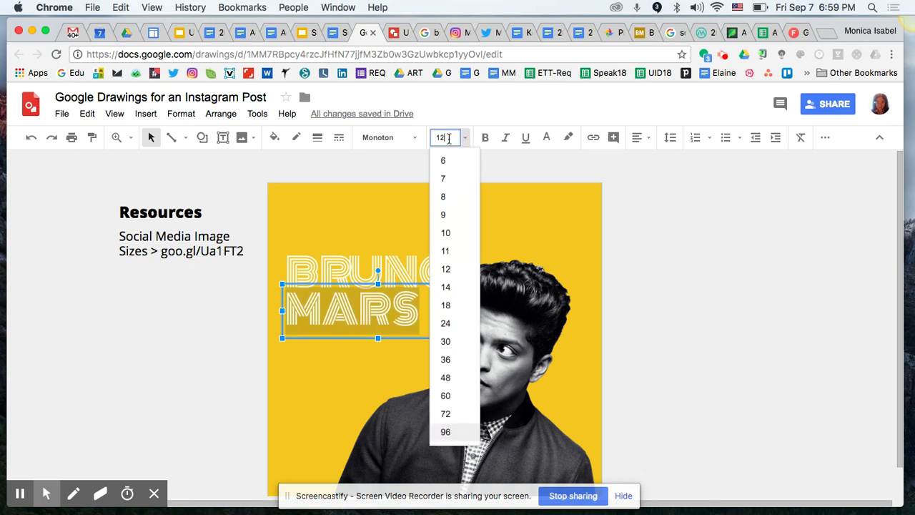
{"action": "key", "text": "Return"}
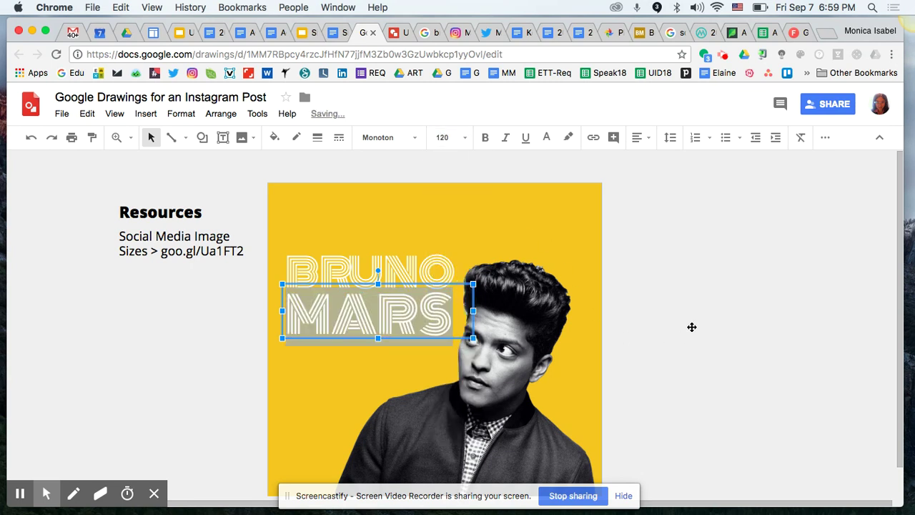
{"action": "left_click", "coordinate": [691, 326]}
{"action": "left_click", "coordinate": [772, 256]}
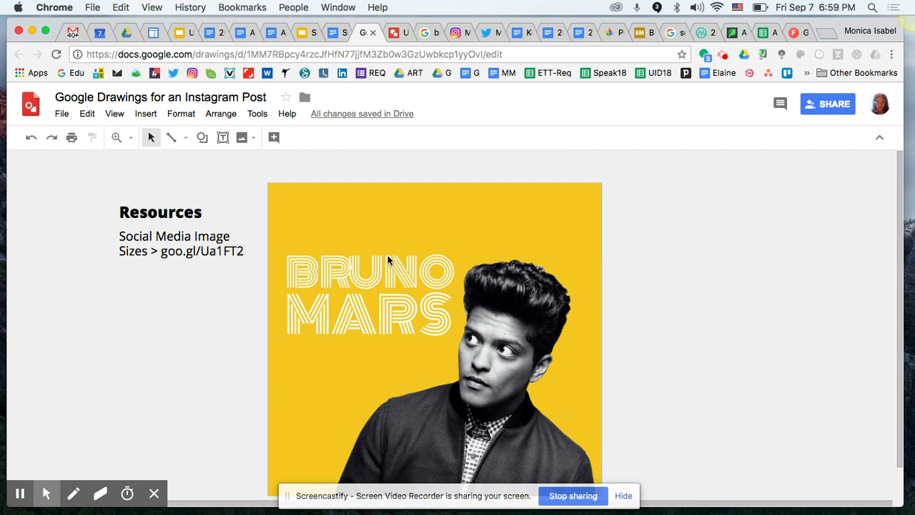
- Select both BRUNO and MARS text boxes and nudge them upward as one block
{"action": "left_click", "coordinate": [371, 276]}
{"action": "left_click", "coordinate": [369, 315], "text": "shift"}
{"action": "key", "text": "Up"}
{"action": "key", "text": "Up"}
{"action": "key", "text": "Up"}
{"action": "key", "text": "Up"}
{"action": "key", "text": "Up"}
{"action": "key", "text": "Up"}
{"action": "key", "text": "Up"}
{"action": "key", "text": "Up"}
{"action": "key", "text": "Up"}
{"action": "key", "text": "Up"}
{"action": "key", "text": "Up"}
{"action": "key", "text": "Up"}
{"action": "key", "text": "Up"}
{"action": "key", "text": "Up"}
{"action": "key", "text": "Up"}
{"action": "key", "text": "Up"}
{"action": "key", "text": "Up"}
{"action": "key", "text": "Up"}
{"action": "key", "text": "Up"}
{"action": "key", "text": "Up"}
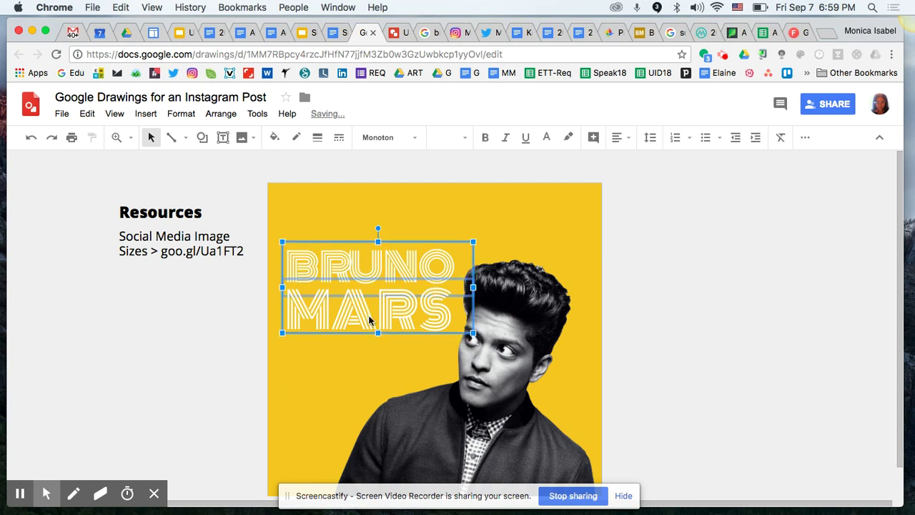
{"action": "key", "text": "Up"}
{"action": "key", "text": "Up"}
{"action": "key", "text": "Up"}
{"action": "key", "text": "Up"}
{"action": "key", "text": "Up"}
{"action": "key", "text": "Up"}
{"action": "key", "text": "Up"}
{"action": "key", "text": "Up"}
{"action": "key", "text": "Up"}
{"action": "key", "text": "Up"}
{"action": "key", "text": "Right"}
{"action": "key", "text": "Right"}
{"action": "key", "text": "Right"}
{"action": "key", "text": "Right"}
{"action": "key", "text": "Up"}
{"action": "key", "text": "Up"}
{"action": "key", "text": "Up"}
{"action": "key", "text": "Up"}
{"action": "key", "text": "Up"}
{"action": "key", "text": "Up"}
{"action": "key", "text": "Up"}
{"action": "key", "text": "Up"}
{"action": "key", "text": "Up"}
{"action": "key", "text": "Up"}
{"action": "key", "text": "Up"}
{"action": "key", "text": "Up"}
{"action": "key", "text": "Up"}
{"action": "key", "text": "Up"}
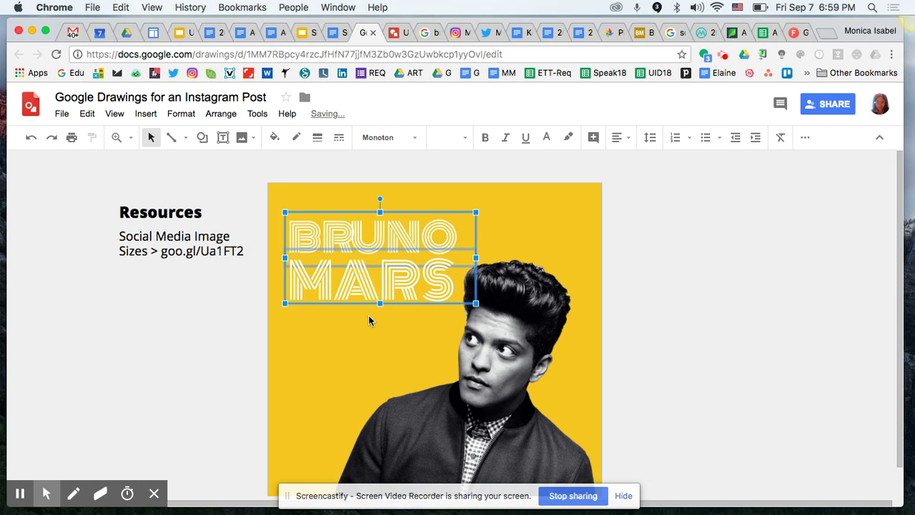
{"action": "key", "text": "Down"}
{"action": "key", "text": "Down"}
{"action": "key", "text": "Down"}
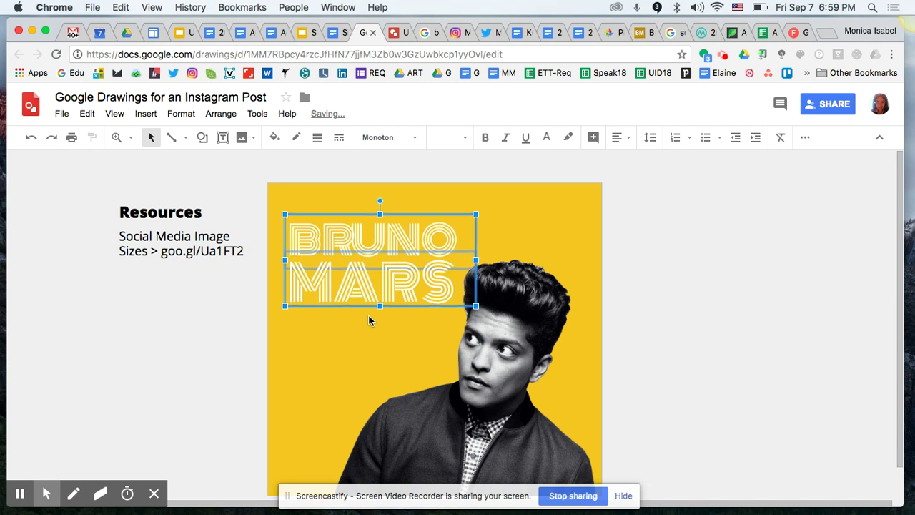
{"action": "left_click", "coordinate": [660, 325]}
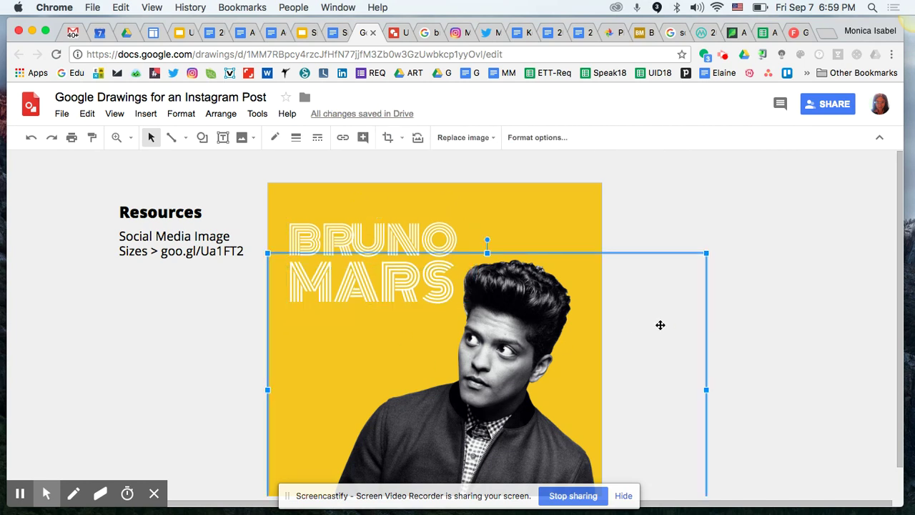
{"action": "left_click", "coordinate": [730, 305]}
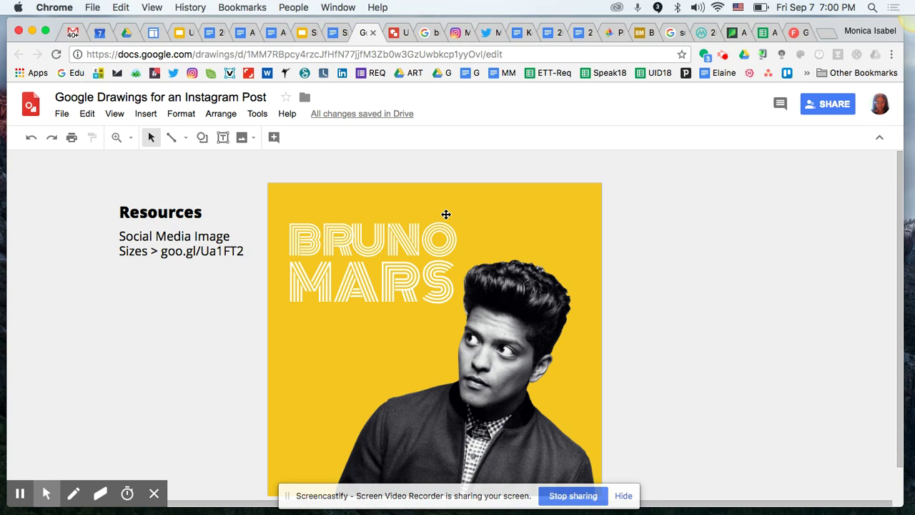
- Download the drawing as a PNG image via File > Download as
{"action": "left_click", "coordinate": [60, 116]}
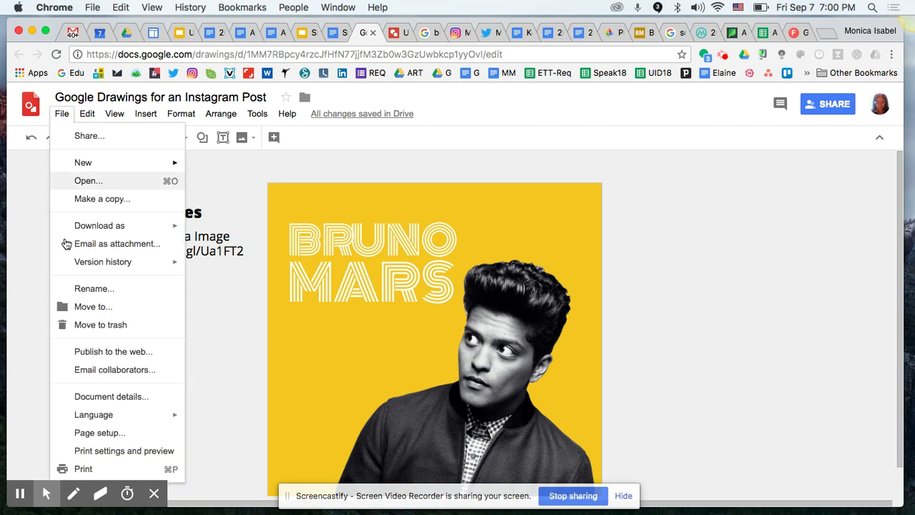
{"action": "mouse_move", "coordinate": [70, 231]}
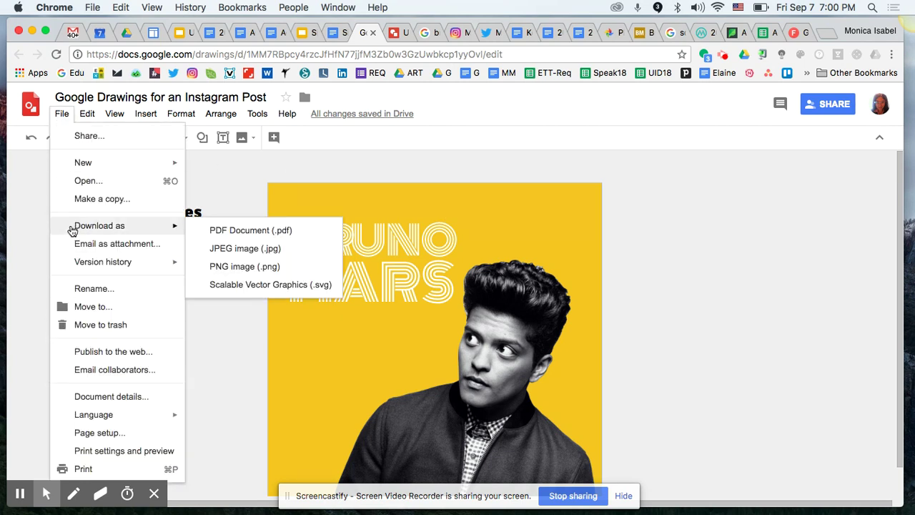
{"action": "left_click", "coordinate": [309, 266]}
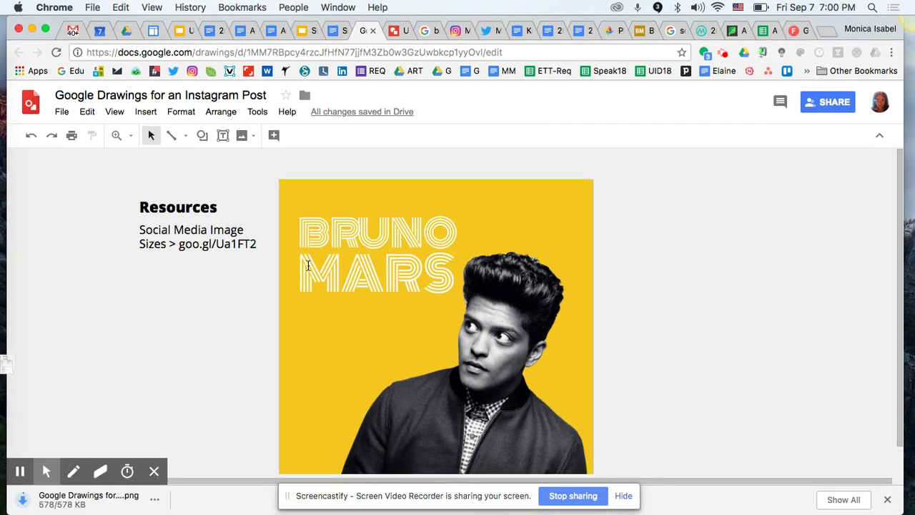
{"action": "left_click", "coordinate": [15, 365]}
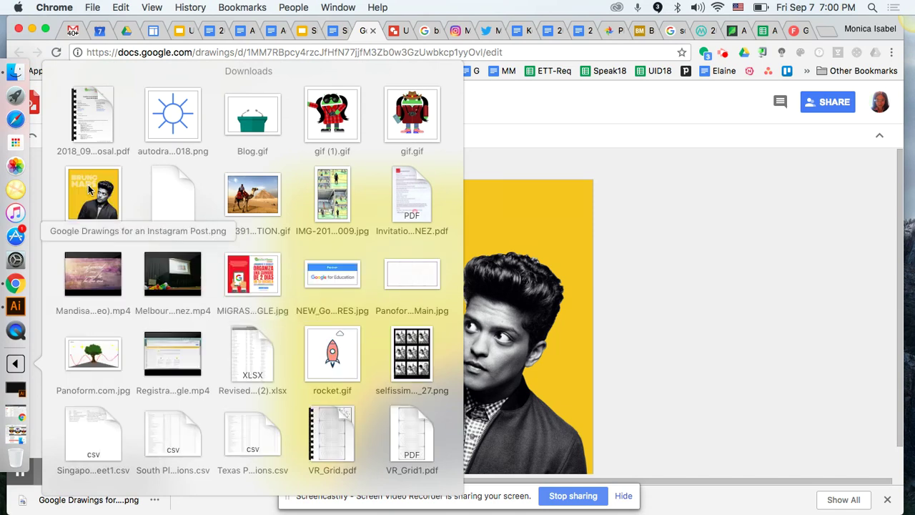
- Quick Look 'Google Drawings for an Instagram Post.png' from the Downloads stack
{"action": "key", "text": "space"}
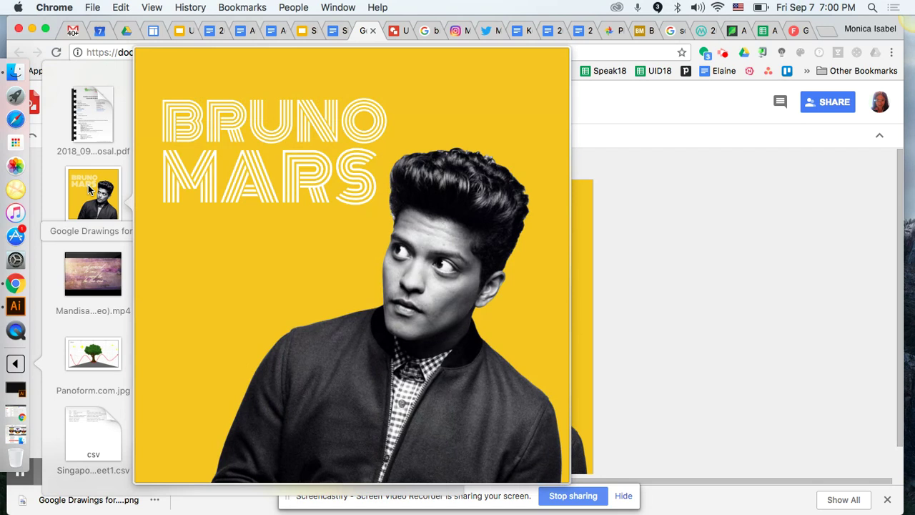